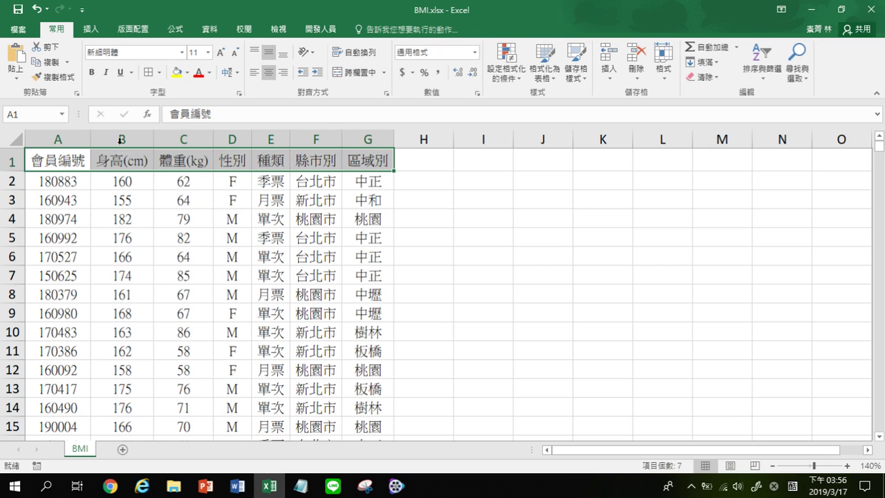
Narrow all columns of the BMI sheet together to one small uniform width.
left_click(36, 165)
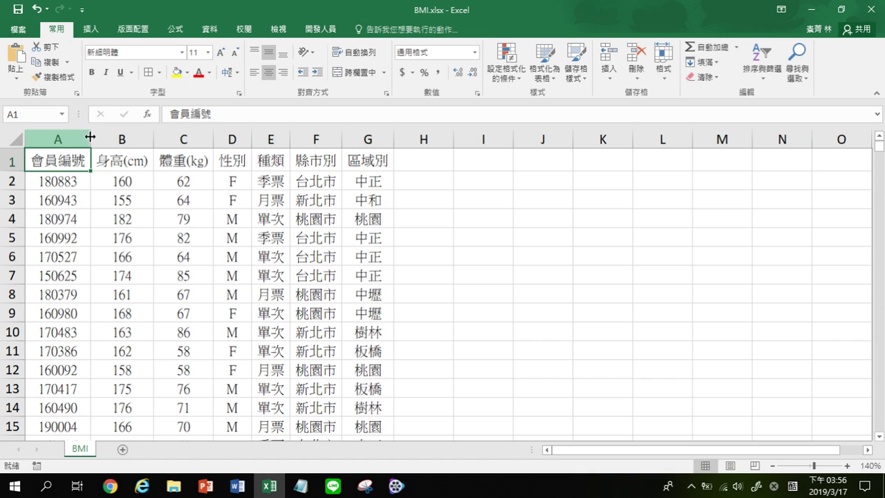
left_click_drag(87, 136, 60, 139)
left_click(16, 140)
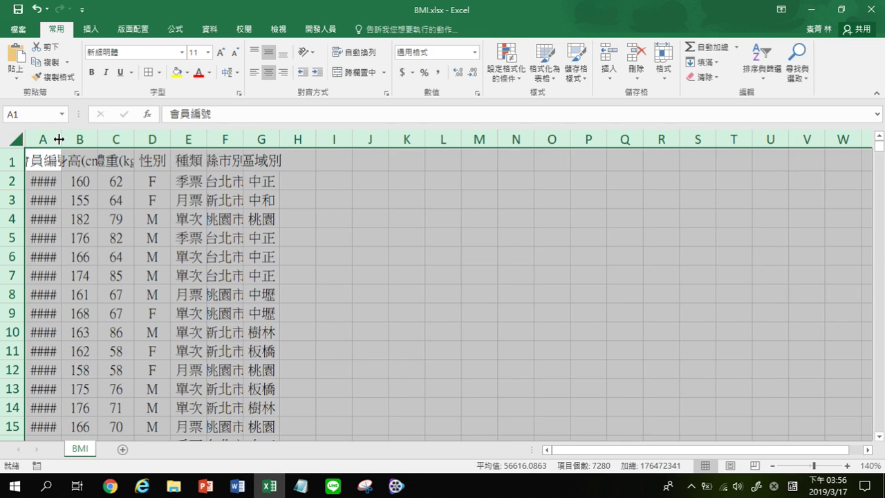
left_click(58, 140)
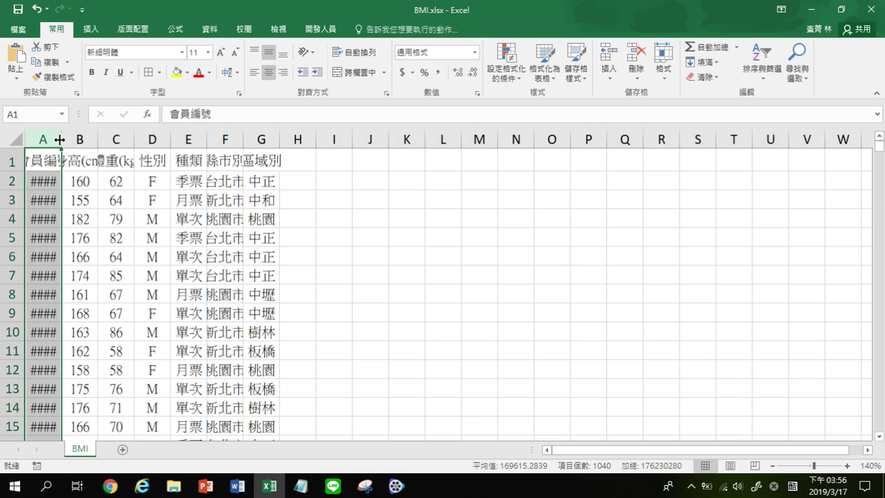
Widen all columns of the BMI sheet together to one uniform width that fits the member numbers.
left_click(14, 137)
left_click_drag(68, 139, 74, 139)
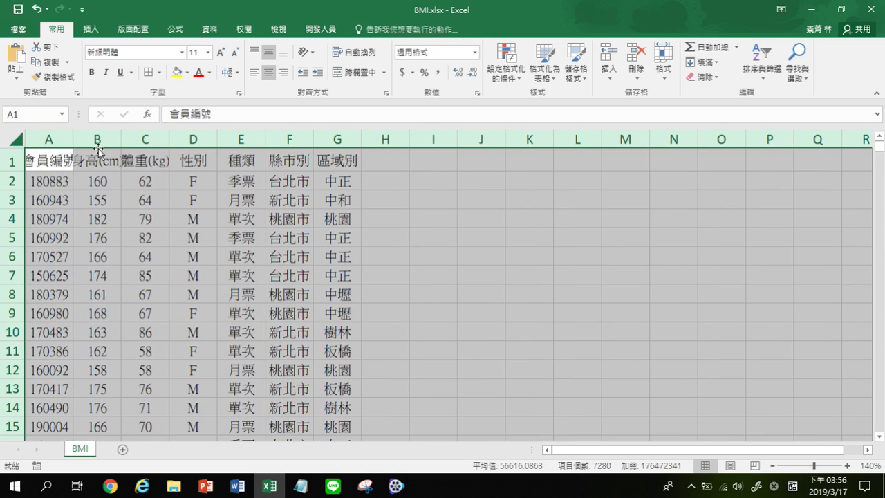
left_click(57, 140)
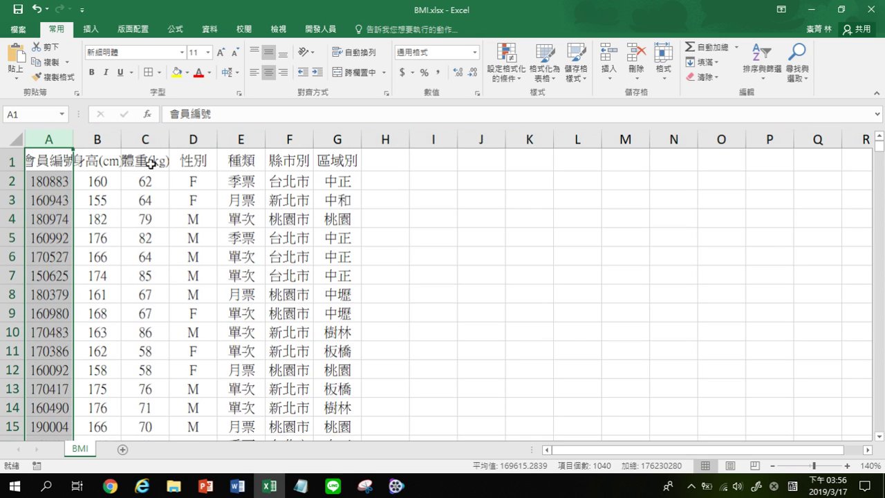
left_click(12, 137)
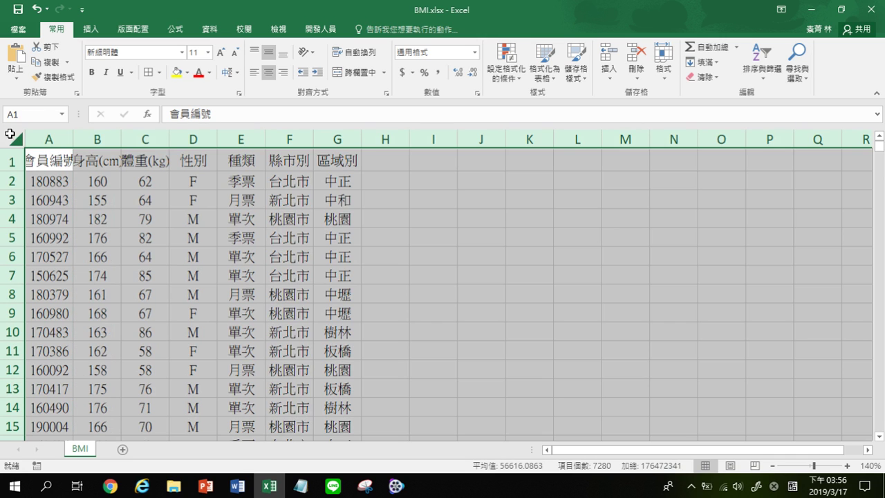
left_click(42, 159)
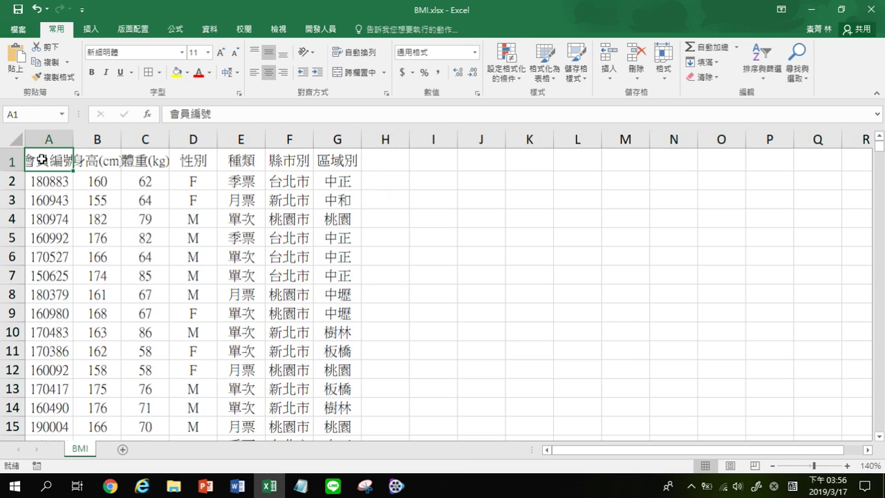
Select the whole data range from A1 to G1040 and AutoFit its column widths.
key("ctrl+shift+End")
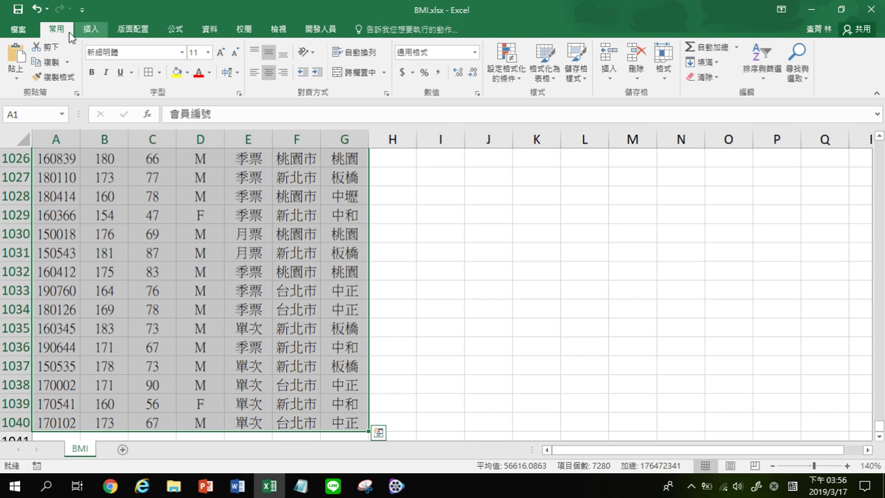
left_click(664, 73)
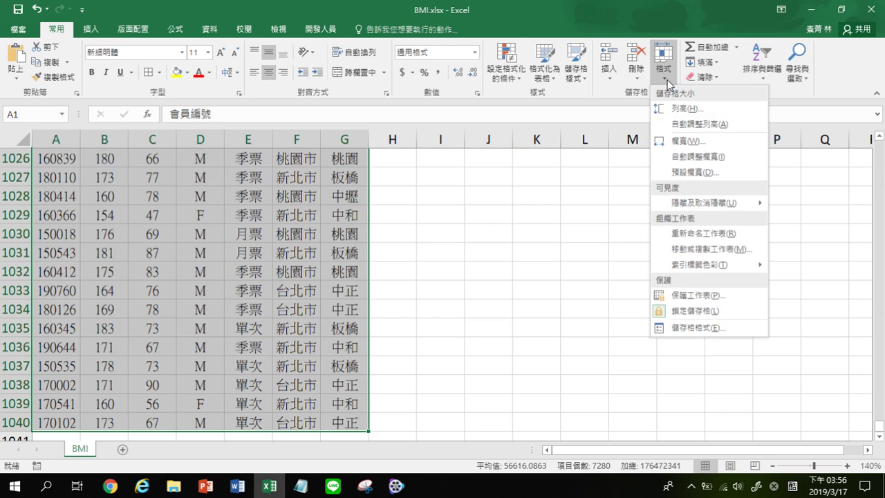
left_click(702, 157)
key("ctrl+BackSpace")
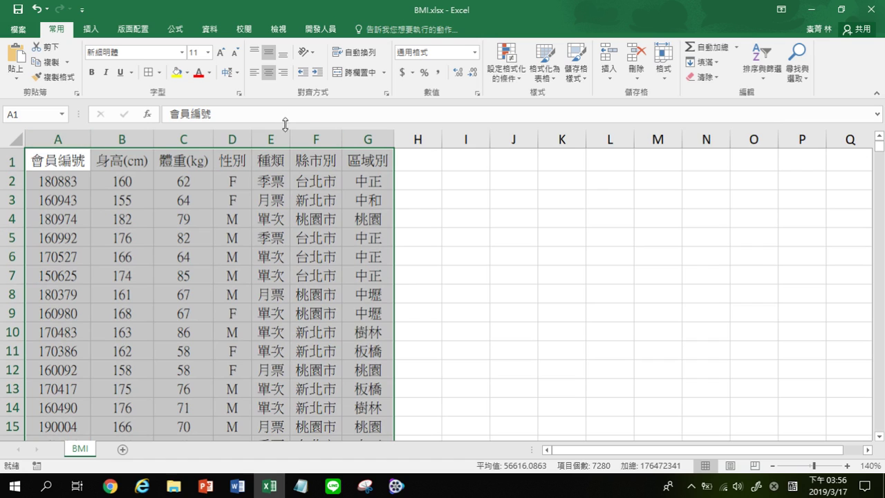
left_click(276, 159)
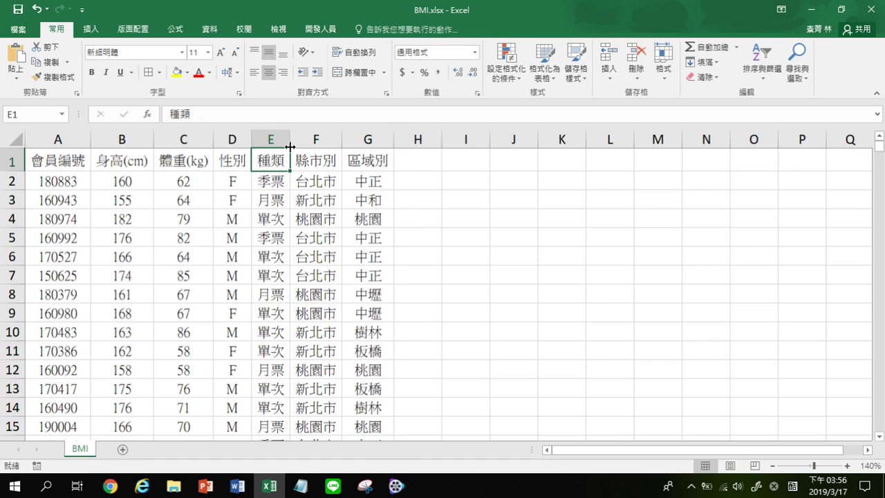
left_click(57, 164)
Switch to PowerPoint, advance the slide show to slide 1-2-2, and copy the text 運動中心會員資料 from its first bullet.
left_click(205, 486)
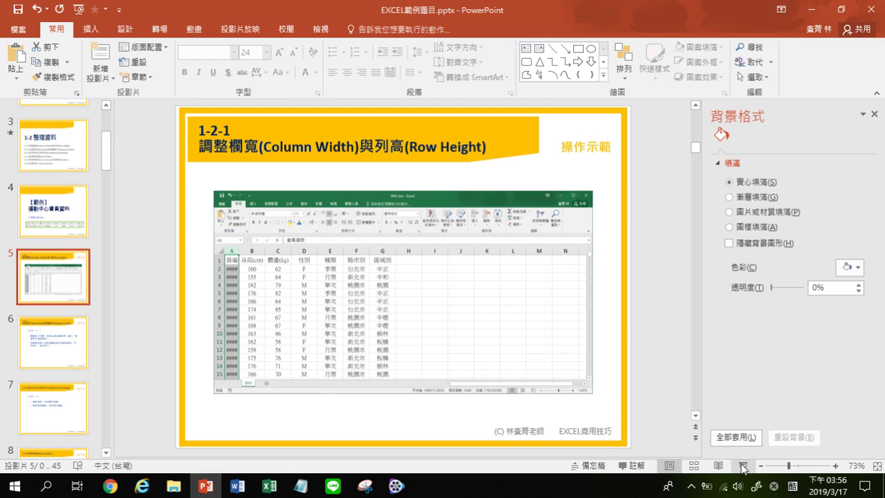
left_click(743, 466)
left_click(520, 290)
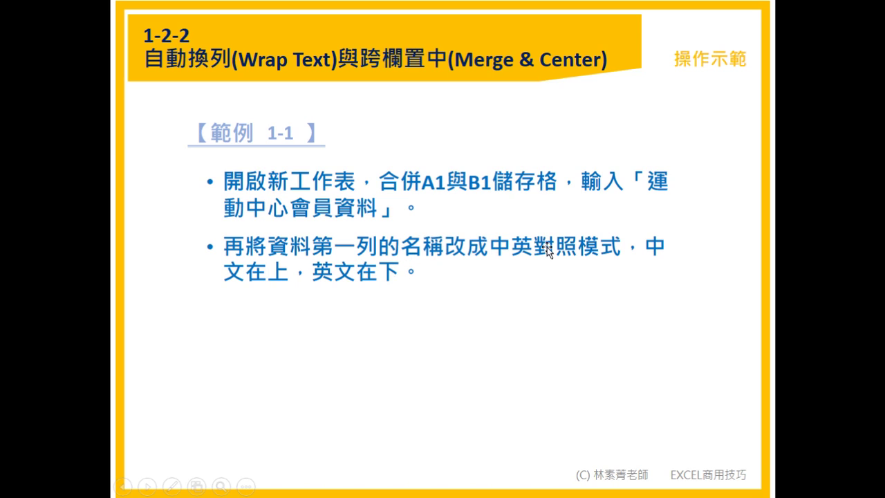
key("Escape")
left_click_drag(557, 230, 352, 249)
key("ctrl+c")
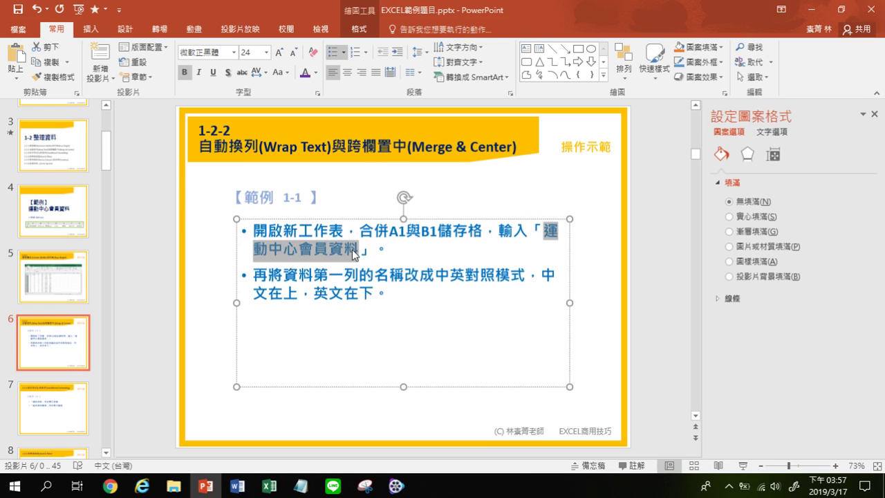
Switch to Excel, add a worksheet renamed title, and add another blank worksheet after it.
left_click(270, 486)
left_click(121, 449)
double_click(119, 450)
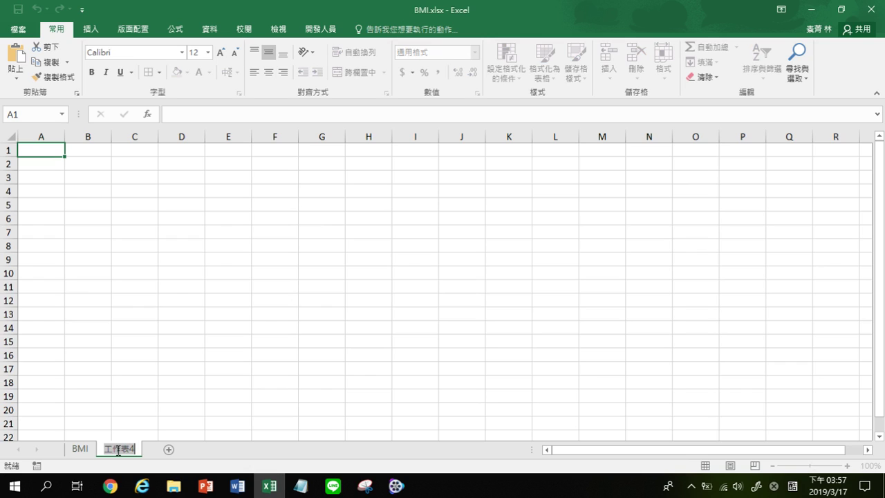
type("te")
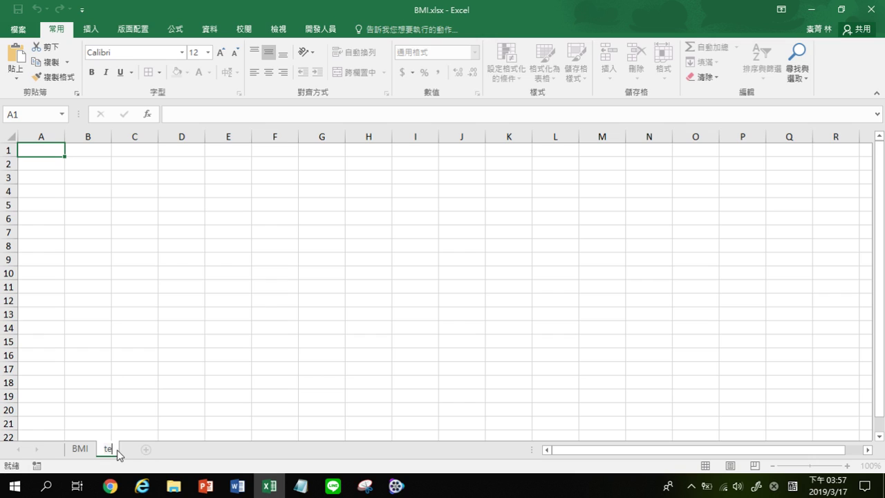
key("BackSpace")
type("tit")
key("BackSpace")
key("BackSpace")
key("BackSpace")
type("itle")
key("Return")
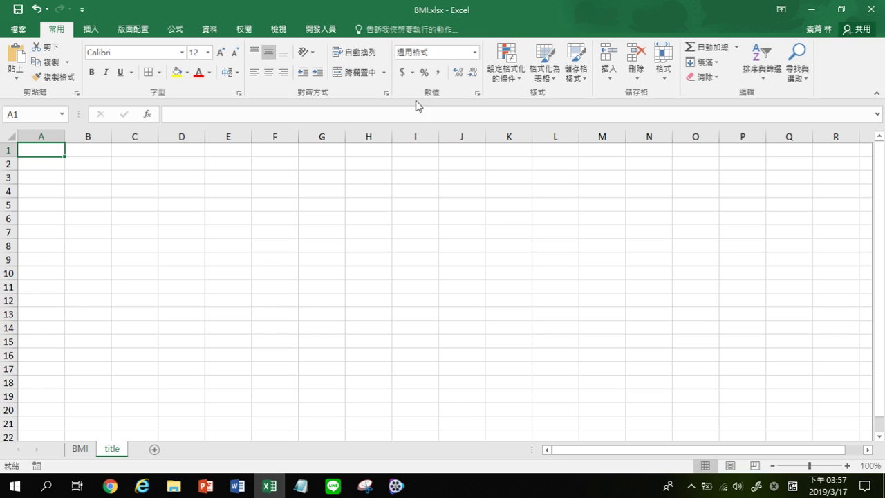
left_click(154, 450)
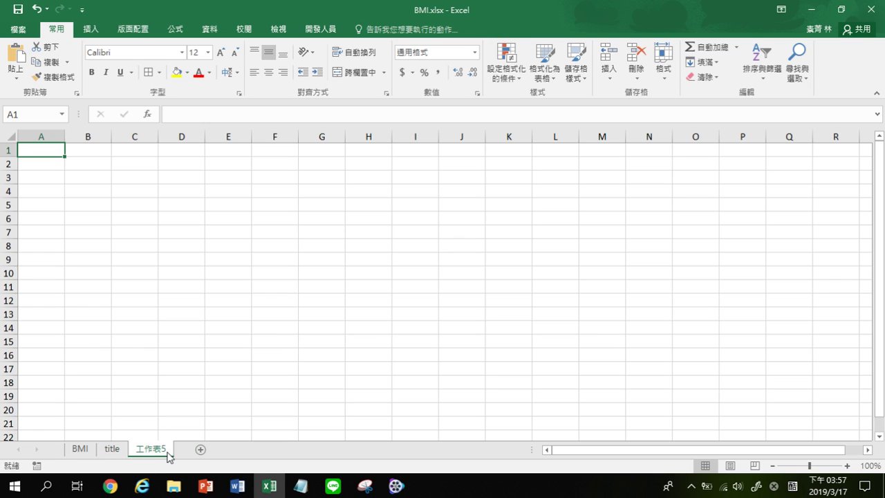
Paste the copied text 運動中心會員資料 without its slide formatting into cell A1 of the title sheet.
left_click(107, 450)
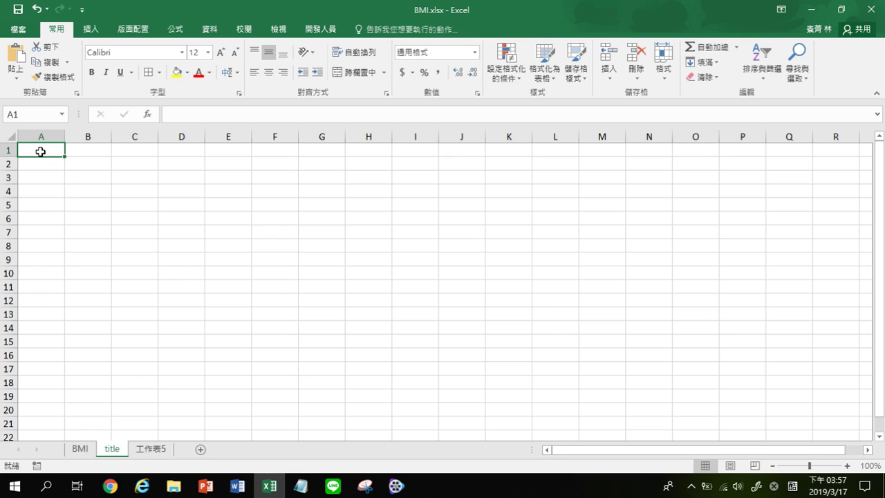
right_click(203, 111)
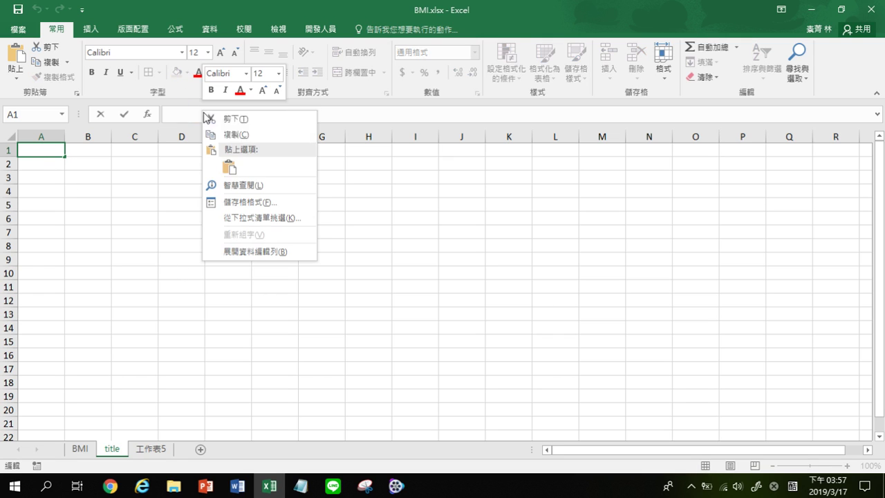
left_click(230, 169)
left_click(286, 284)
left_click(44, 152)
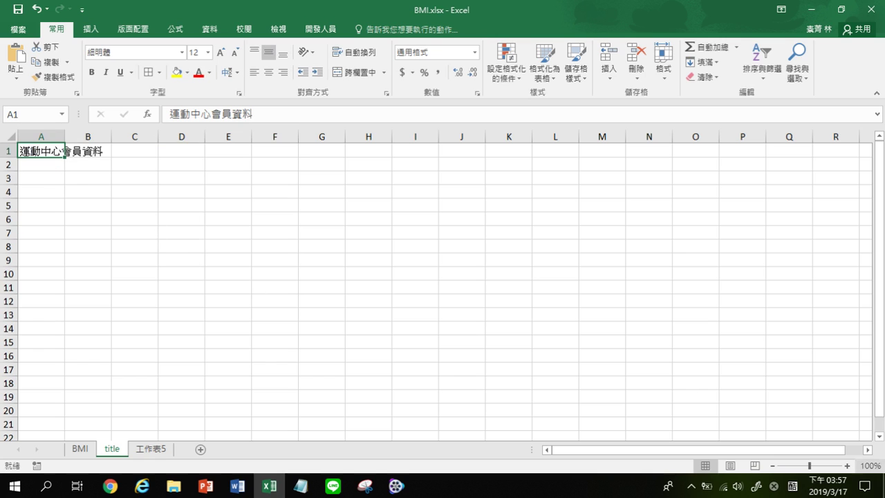
Merge and center cells A1:B1 of the title sheet.
left_click(848, 466)
left_click(848, 466)
left_click(848, 466)
left_click(847, 466)
left_click(848, 466)
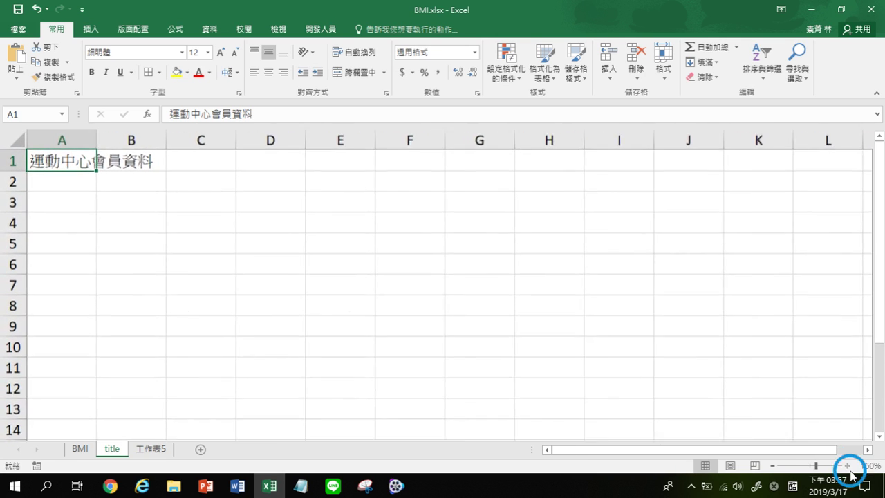
left_click(847, 466)
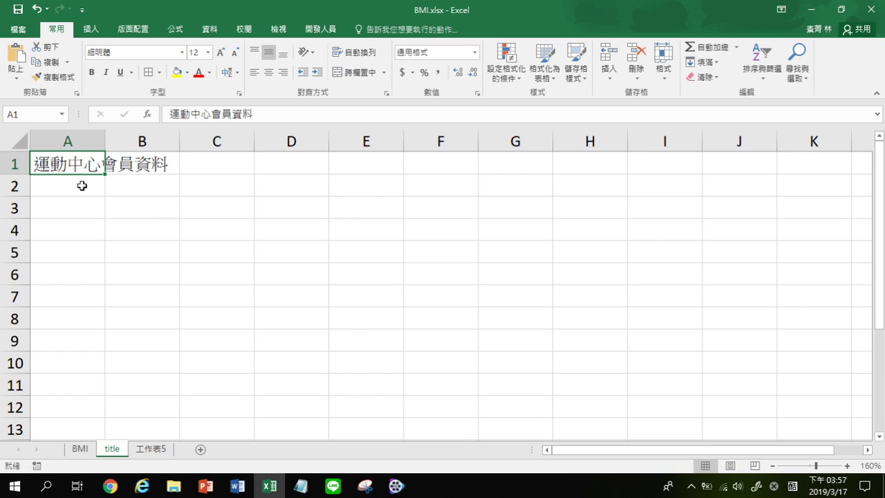
left_click_drag(70, 159, 142, 154)
key("ctrl+c")
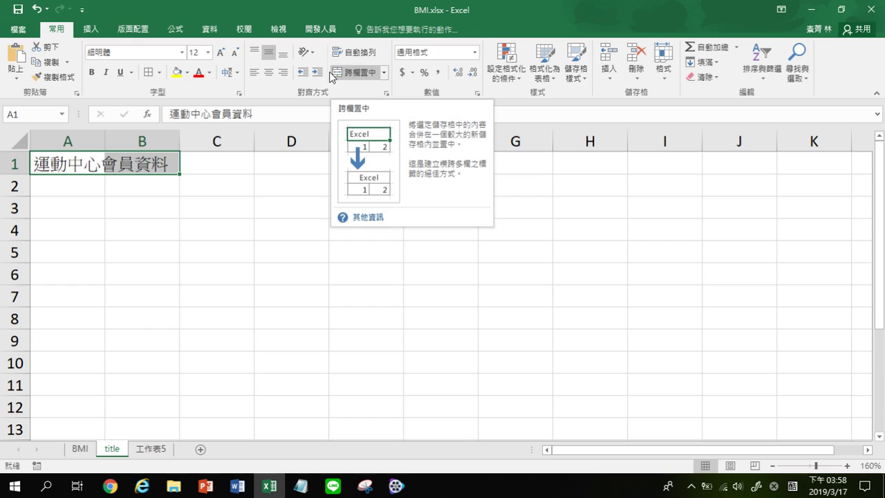
left_click(369, 76)
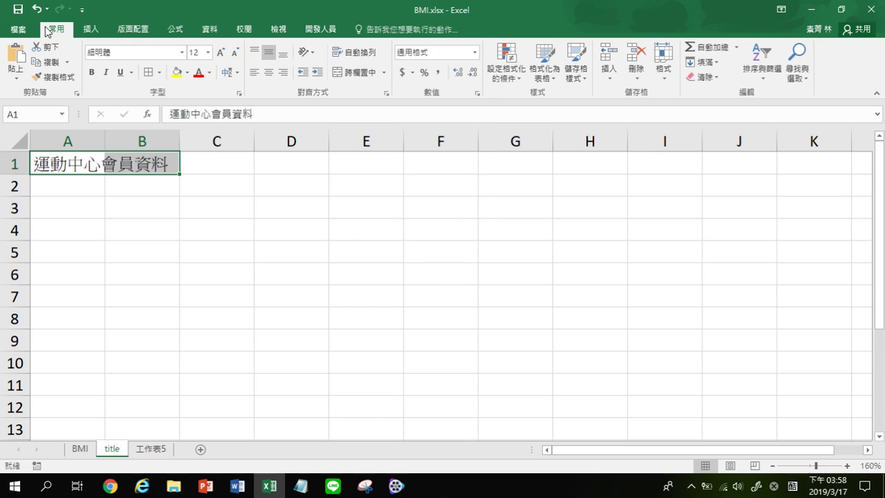
left_click(374, 78)
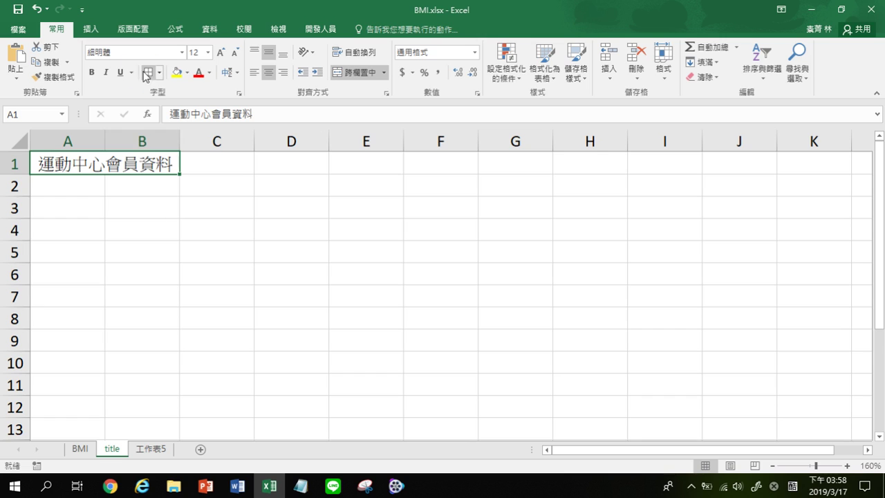
Increase the height of row 1 on the title sheet to about double.
left_click(219, 245)
left_click(65, 162)
left_click_drag(16, 174, 15, 196)
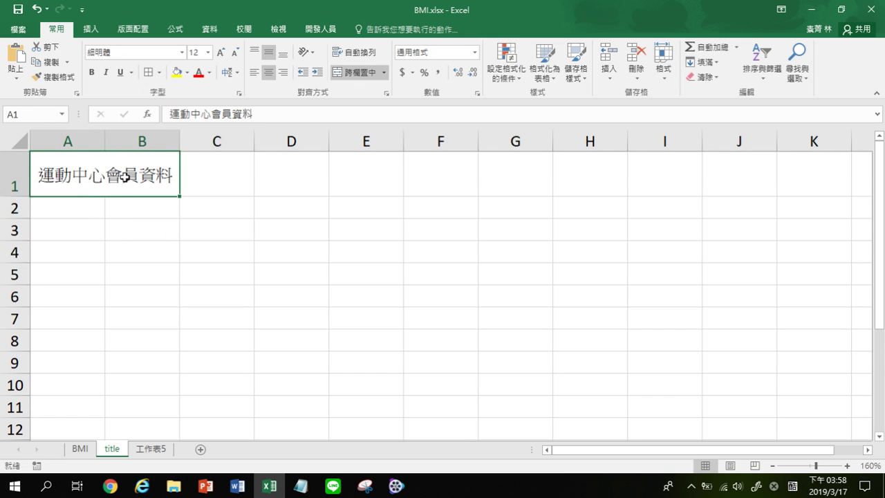
Try pasting the copied text directly into cell D1 with its slide formatting, and undo the paste.
left_click(304, 166)
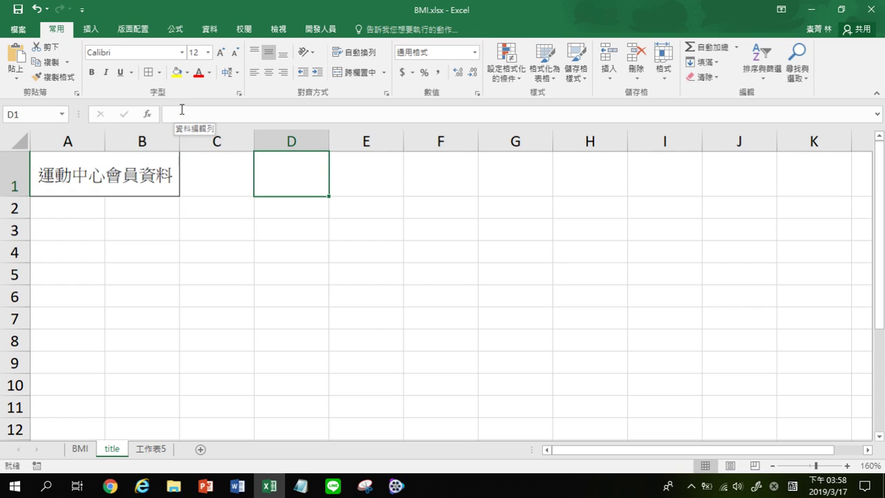
key("ctrl+v")
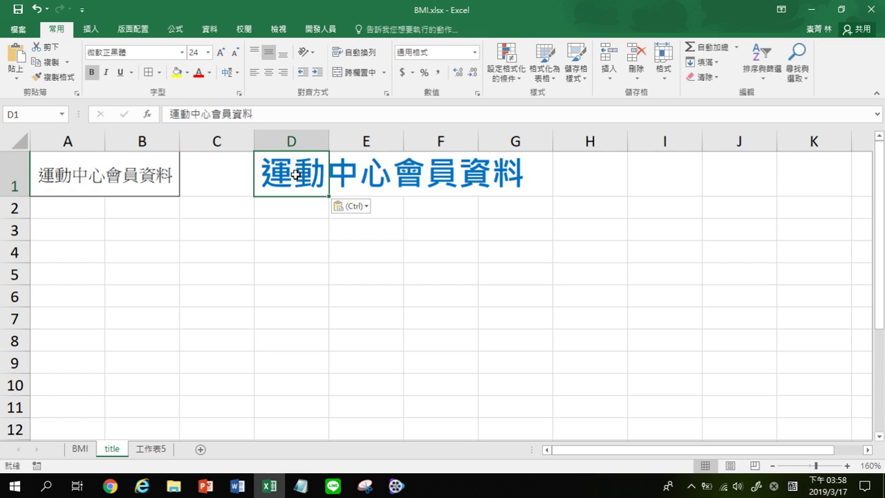
left_click(36, 11)
Paste 運動中心會員資料 into cell D1 as plain text without the slide formatting.
right_click(188, 116)
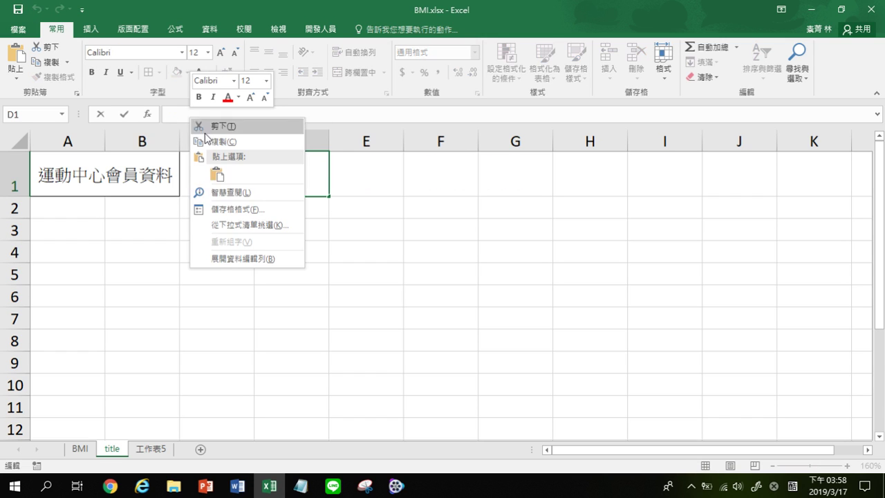
left_click(216, 175)
left_click(370, 200)
left_click(286, 168)
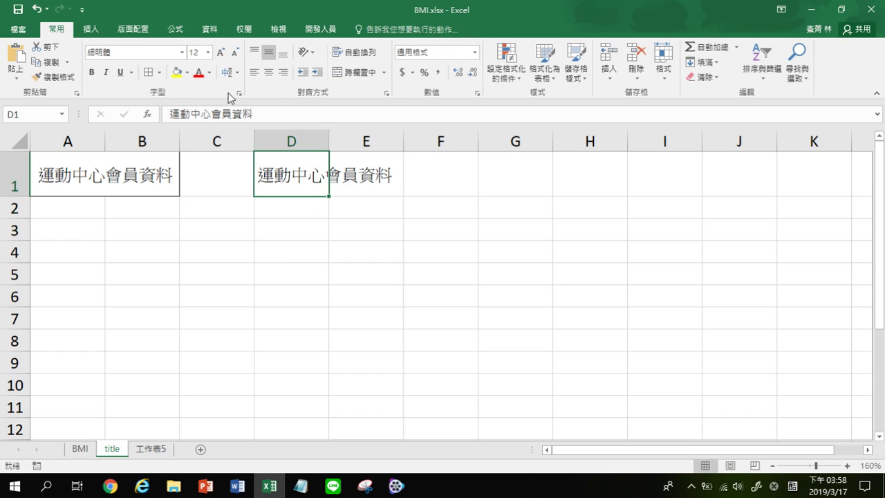
left_click(346, 265)
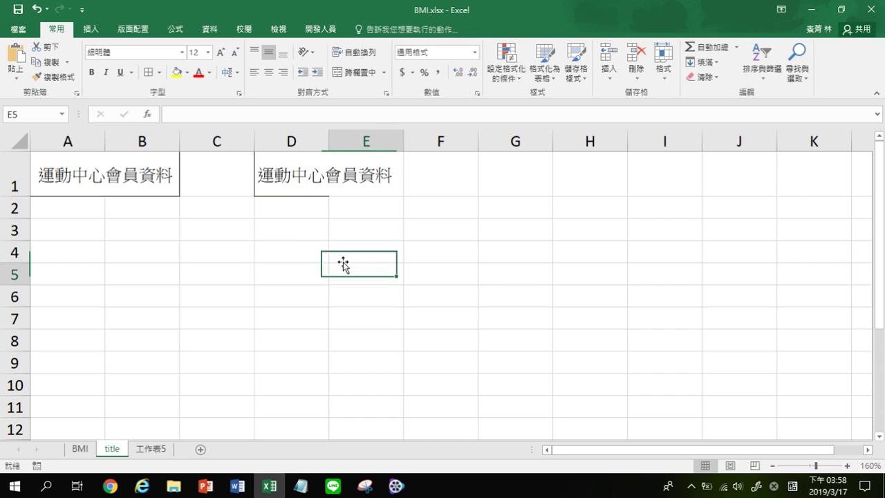
left_click(290, 173)
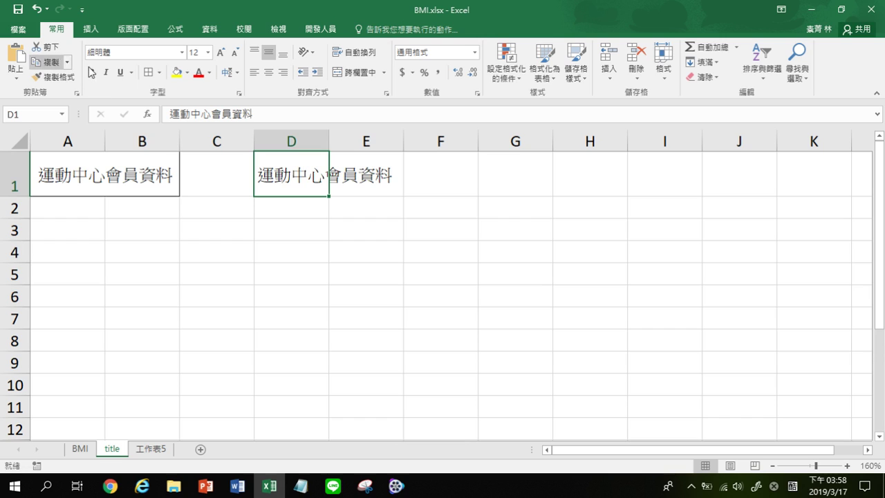
Unmerge the title cells A1:B1.
left_click(124, 168)
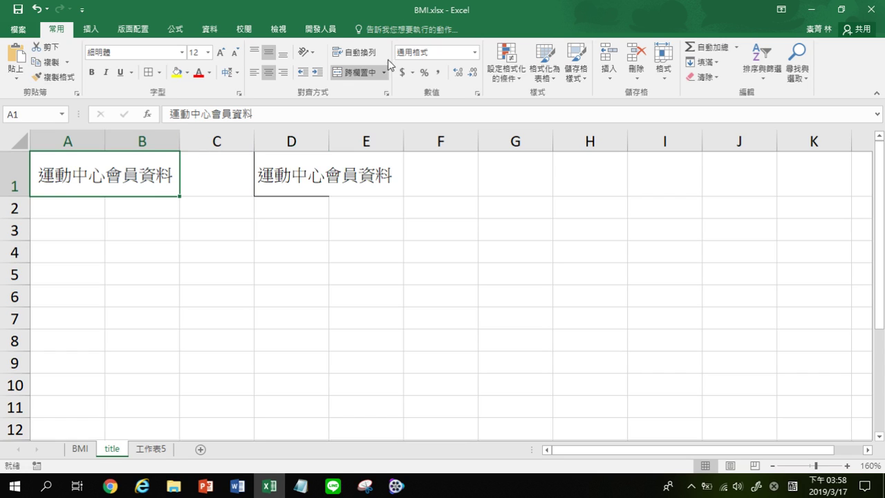
left_click(373, 72)
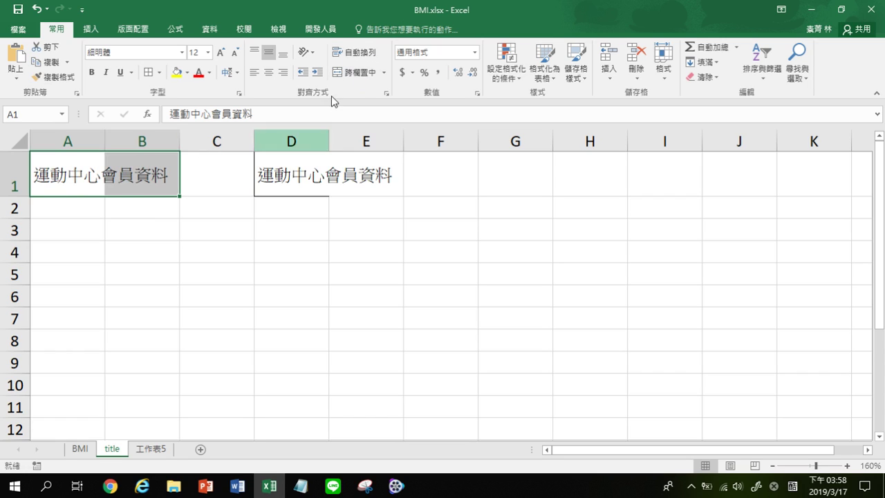
Merge and center the title cells A1:B1 on the title sheet.
left_click(356, 72)
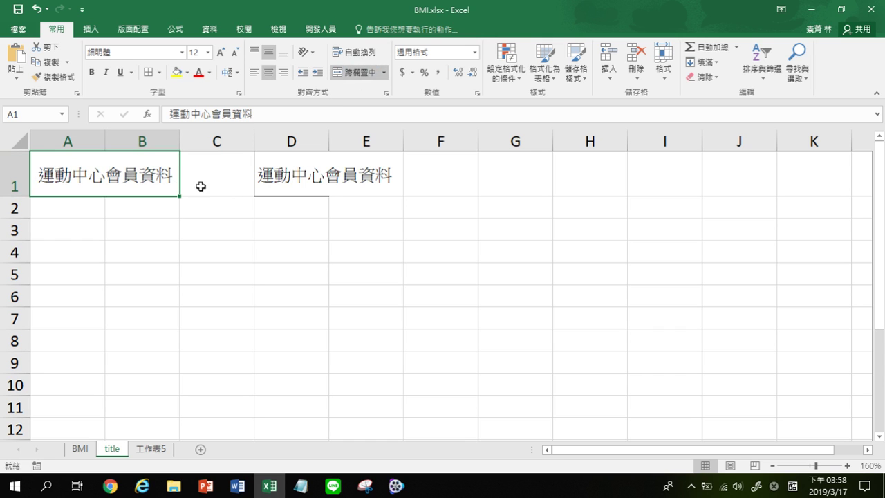
Copy the header row A1:G1 from the BMI sheet into the title sheet starting at cell A3.
left_click(88, 450)
left_click_drag(37, 162, 352, 163)
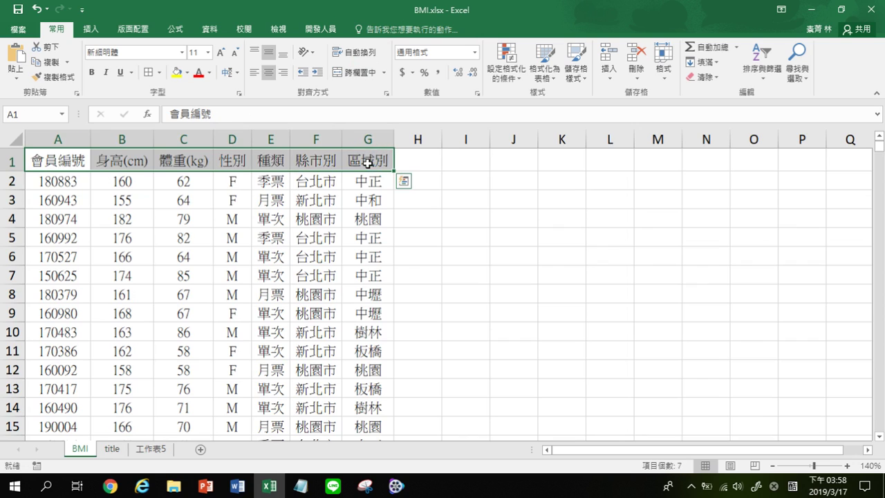
key("ctrl+c")
left_click(112, 449)
left_click(63, 231)
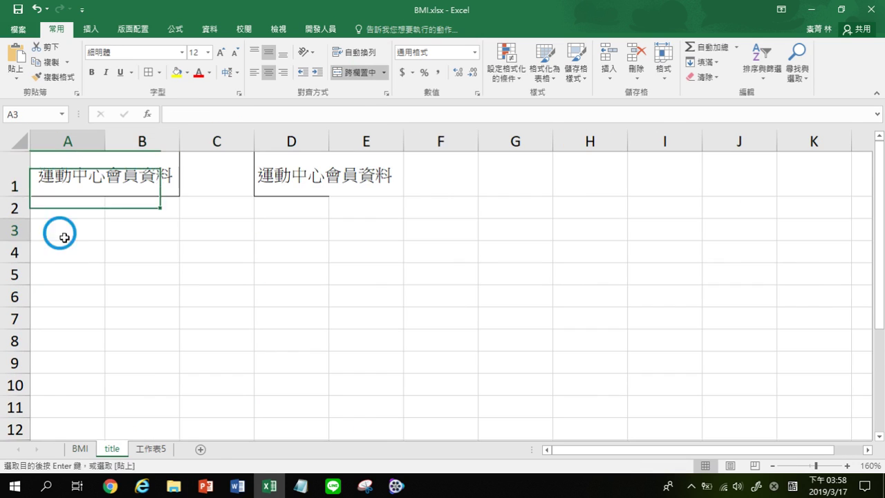
key("ctrl+v")
Append "No." to the 會員編號 header in cell A3.
left_click(223, 111)
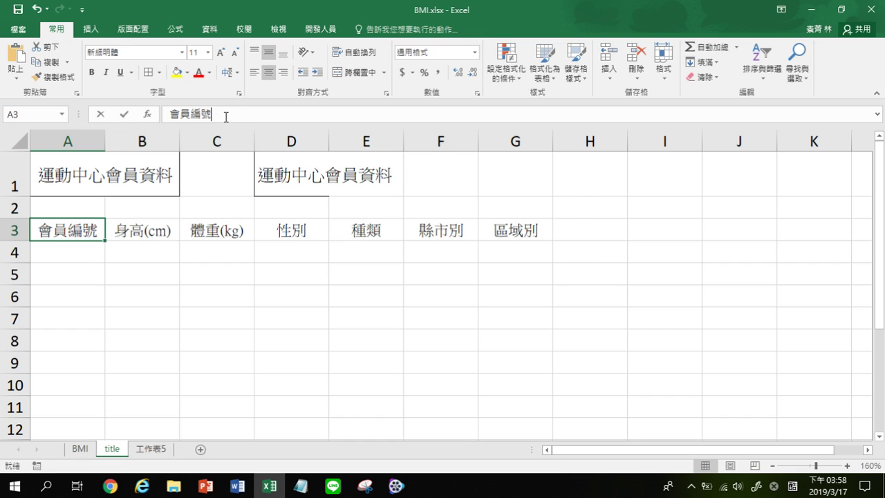
type("No.")
key("Return")
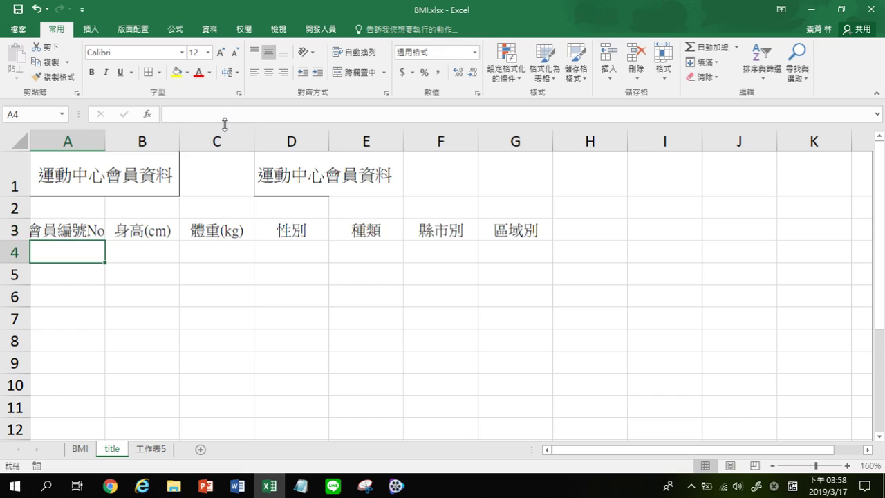
left_click(86, 232)
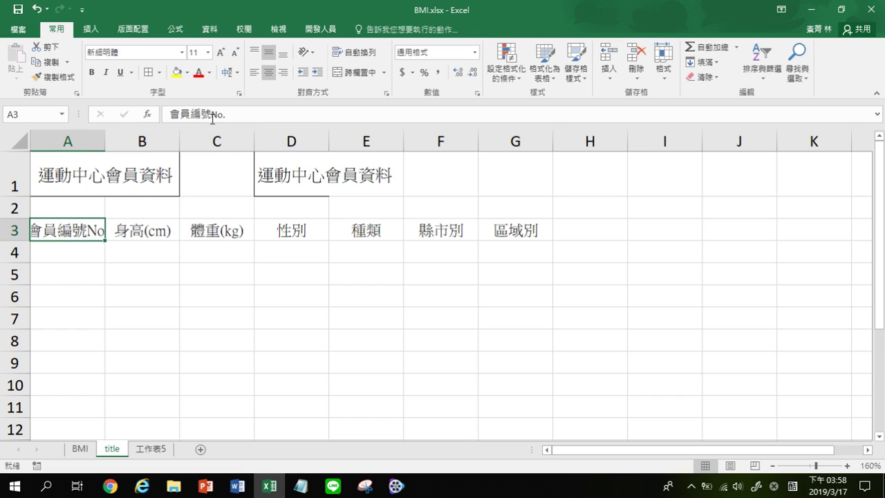
Append "Height" to the 身高(cm) header in cell B3.
left_click(131, 235)
left_click(237, 112)
type("He")
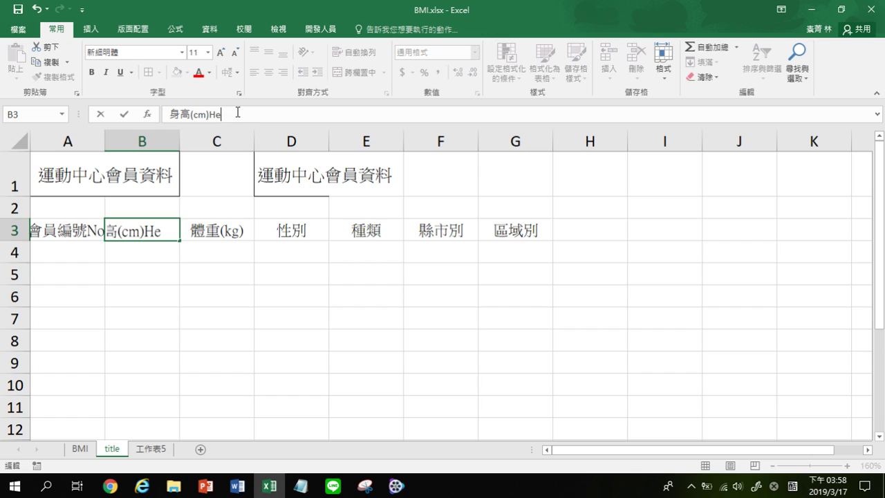
type("eight")
key("Return")
Append "Weight" to the 體重(kg) header in cell C3.
left_click(200, 231)
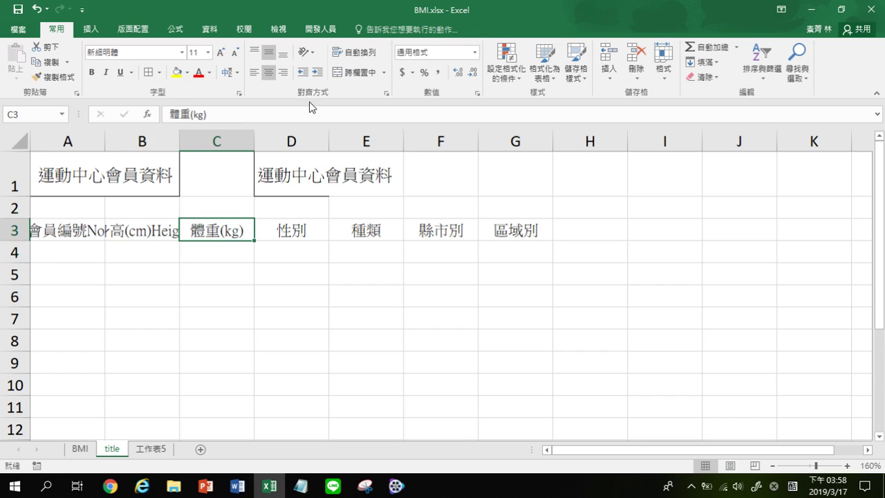
left_click(299, 112)
type("W")
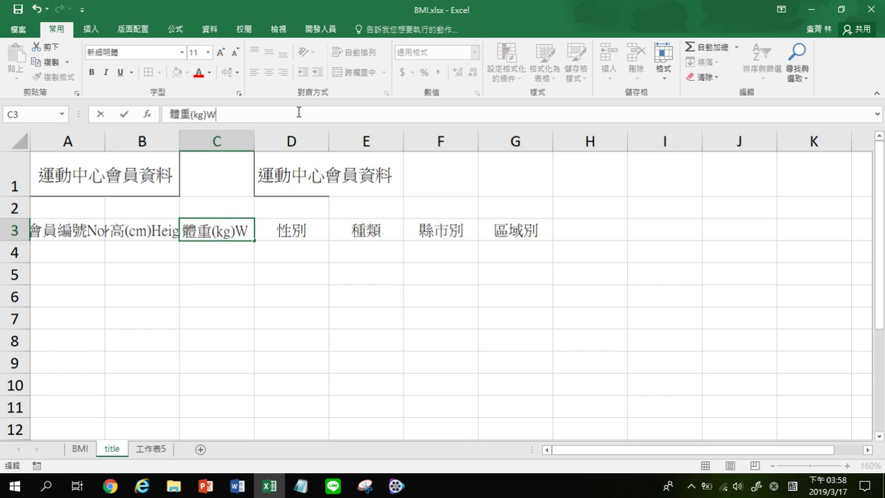
type("eight")
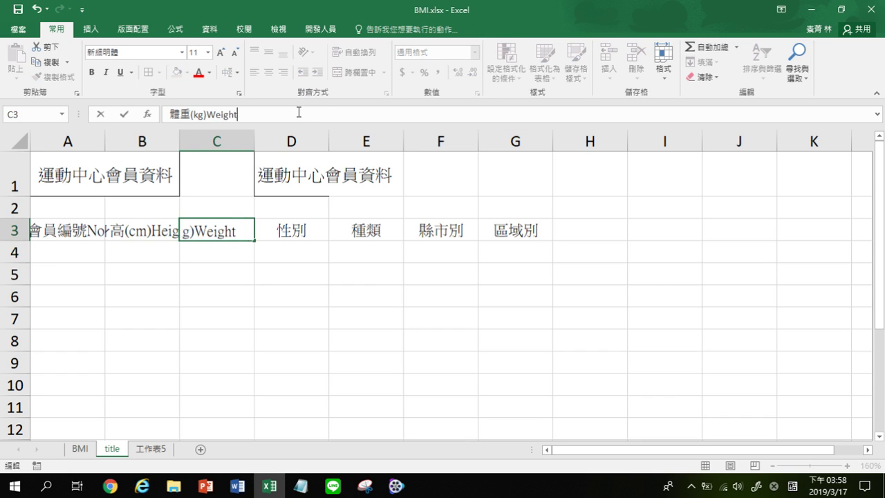
key("Return")
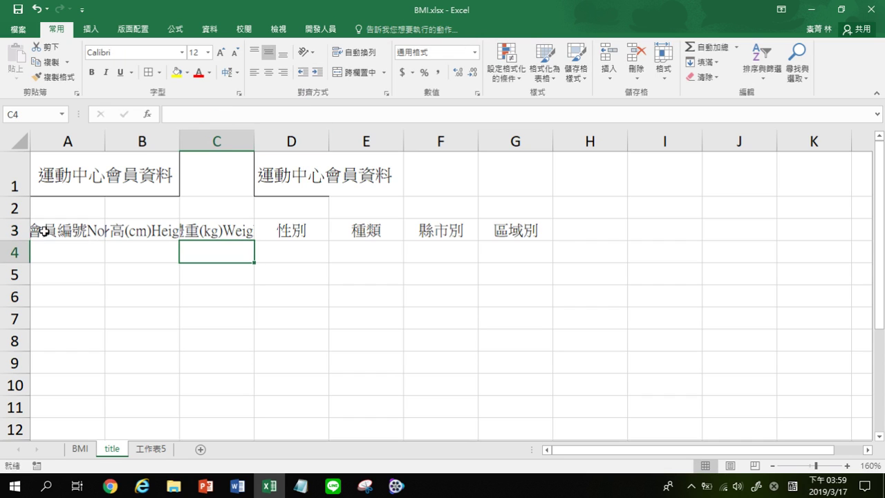
Autofit the widths of all columns on the title sheet.
left_click(14, 137)
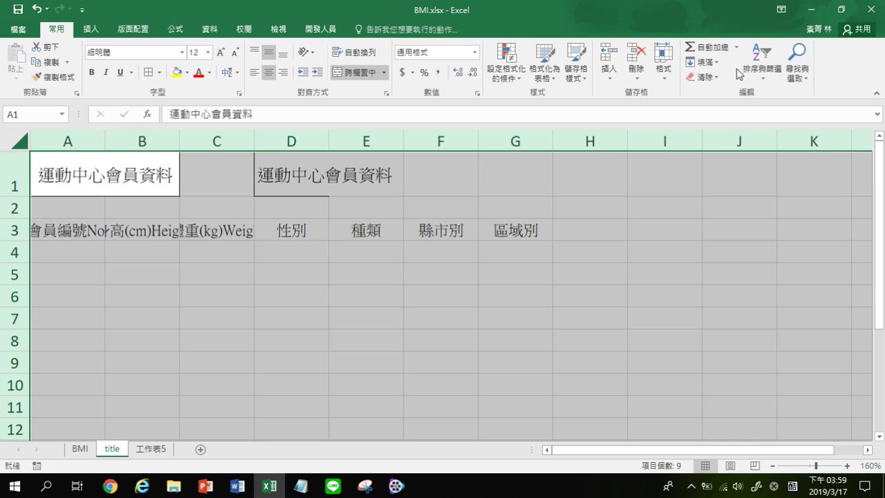
left_click(667, 77)
left_click(712, 156)
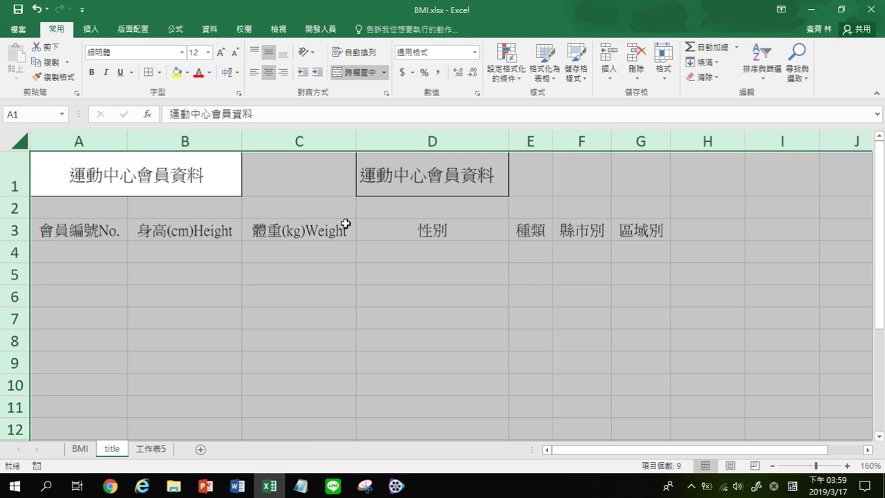
Enlarge the formula bar and insert a line break in cell A3 so "No." sits below 會員編號.
left_click(109, 231)
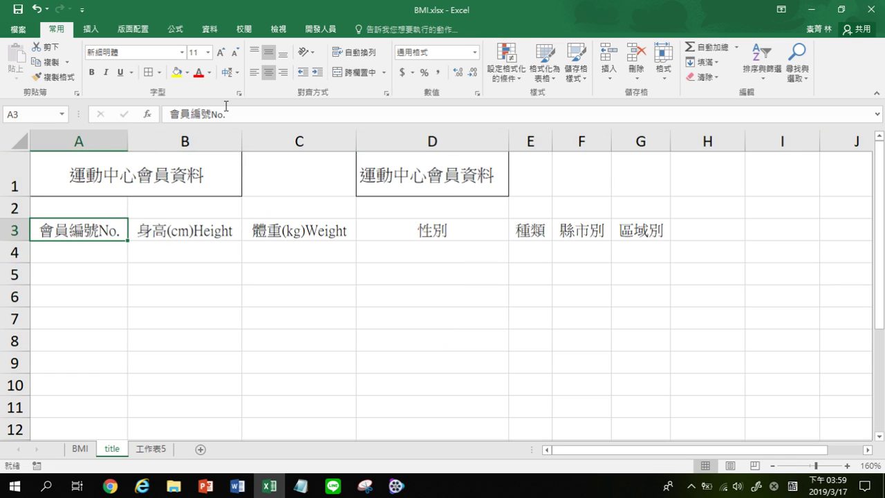
left_click(211, 111)
left_click_drag(206, 123, 206, 148)
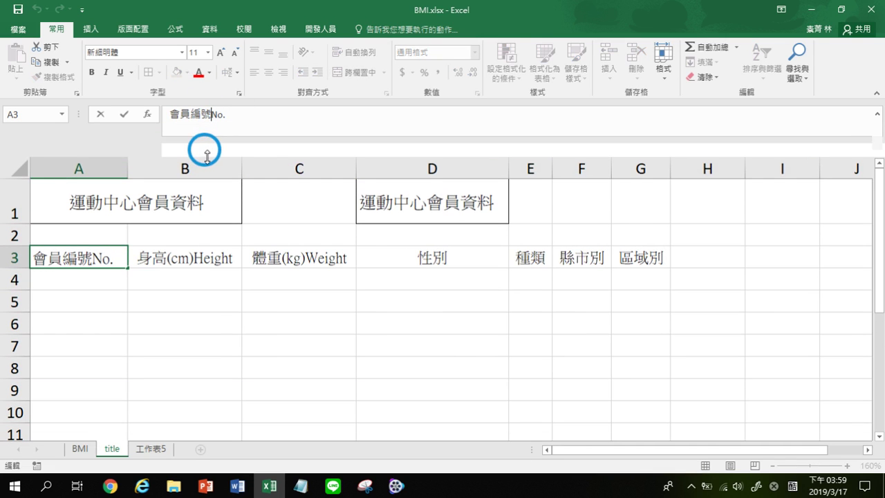
left_click(205, 109)
key("alt+Return")
key("Return")
Insert line breaks in cells B3 and C3 so "Height" and "Weight" sit below their Chinese headers.
left_click(166, 275)
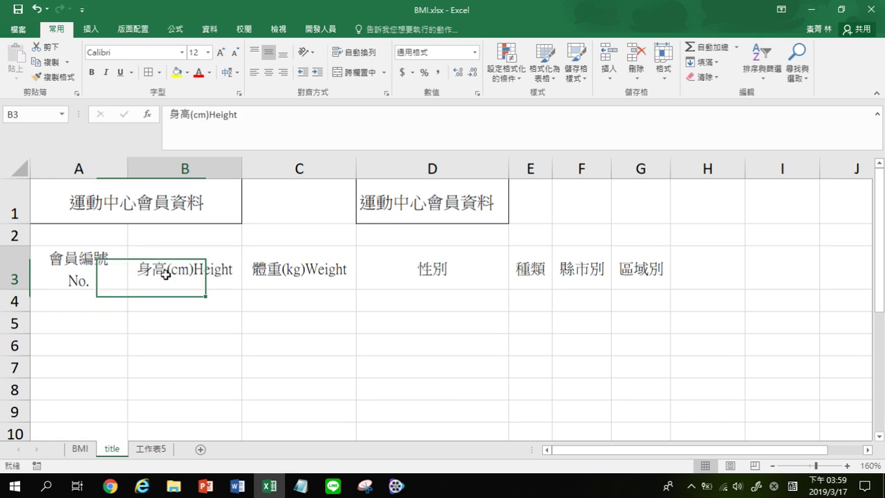
left_click(209, 116)
key("alt+Return")
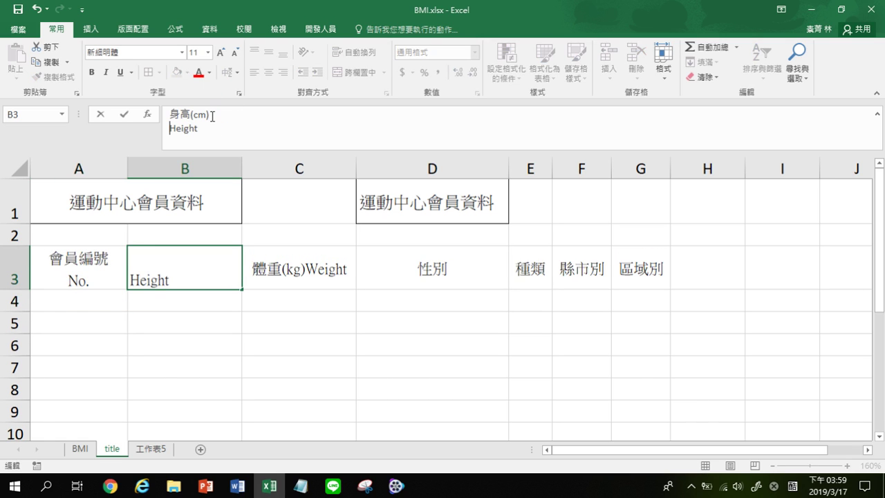
left_click(283, 267)
left_click(209, 114)
key("alt+Return")
key("Return")
Autofit the widths of columns A through C to the two-line headers.
left_click_drag(111, 169, 351, 164)
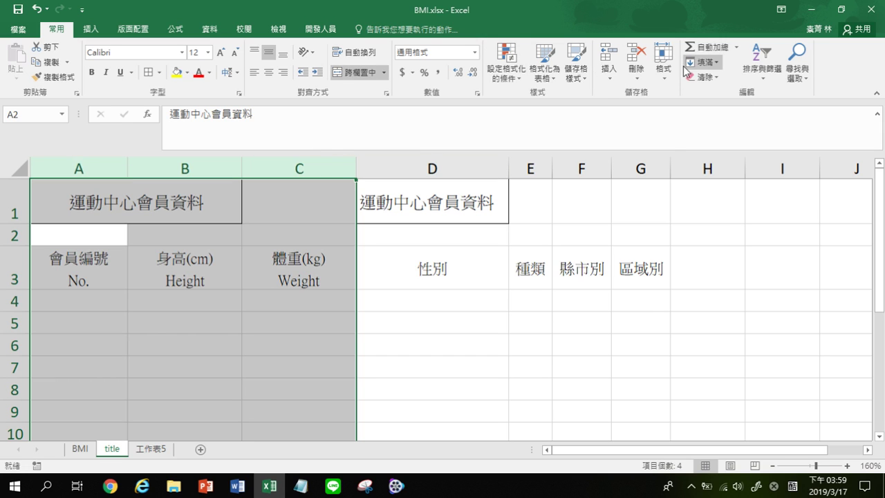
left_click(663, 69)
left_click(688, 157)
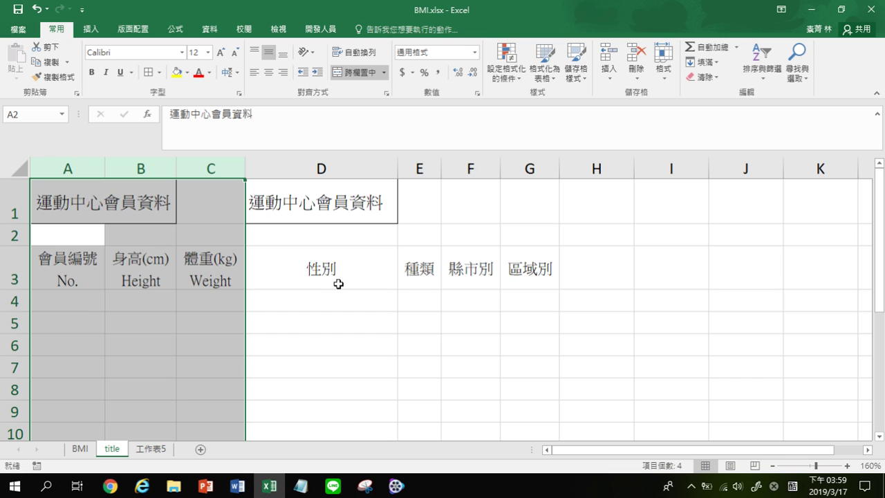
left_click(197, 271)
Add "Gender" on a second line below 性別 in cell D3.
left_click(322, 259)
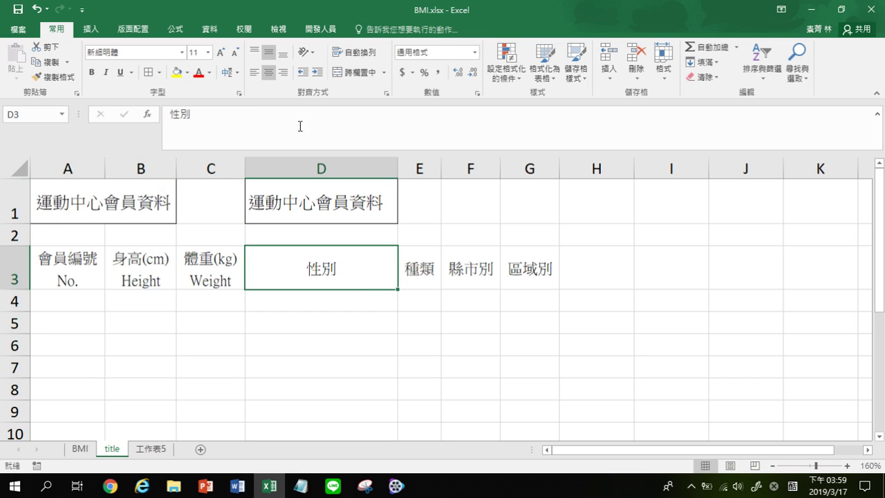
left_click(279, 118)
key("alt+Return")
type("G")
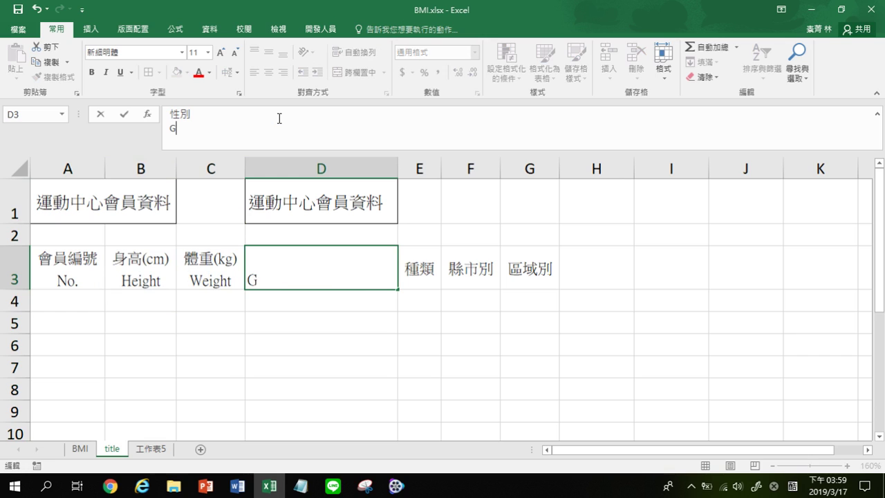
type("ender")
key("Return")
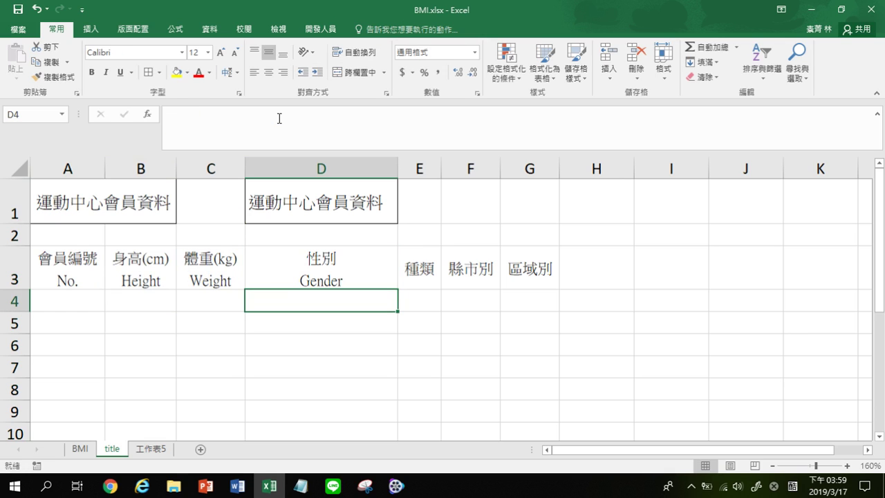
Add "Type" on a second line below 種類 in cell E3.
left_click(427, 264)
left_click(224, 114)
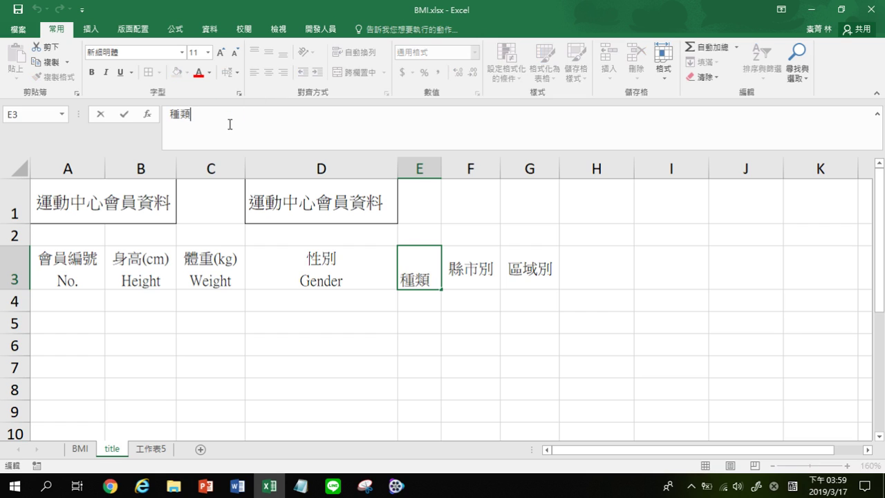
key("alt+Return")
type("Type")
key("Return")
Add "City" on a second line below 縣市別 in cell F3.
left_click(484, 267)
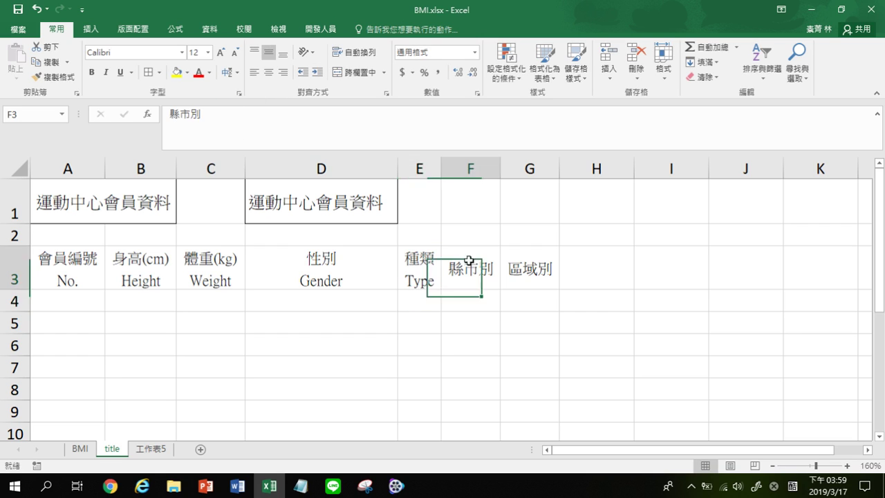
left_click(238, 114)
key("alt+Return")
type("City")
key("Return")
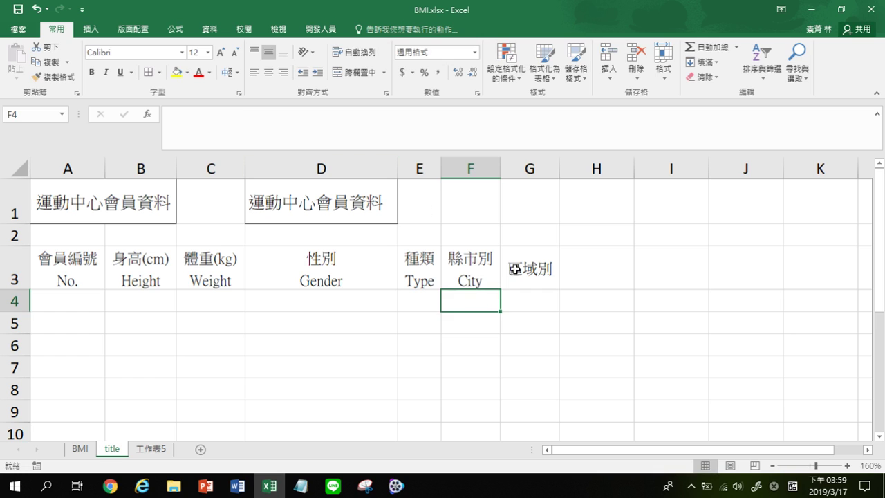
Add "Area" on a second line below 區域別 in cell G3.
left_click(574, 277)
left_click(527, 261)
left_click(268, 123)
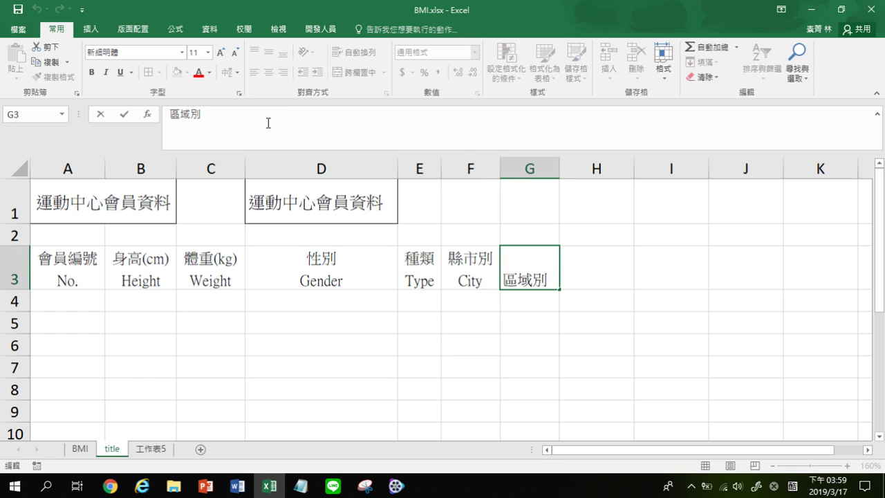
key("alt+Return")
type("Are")
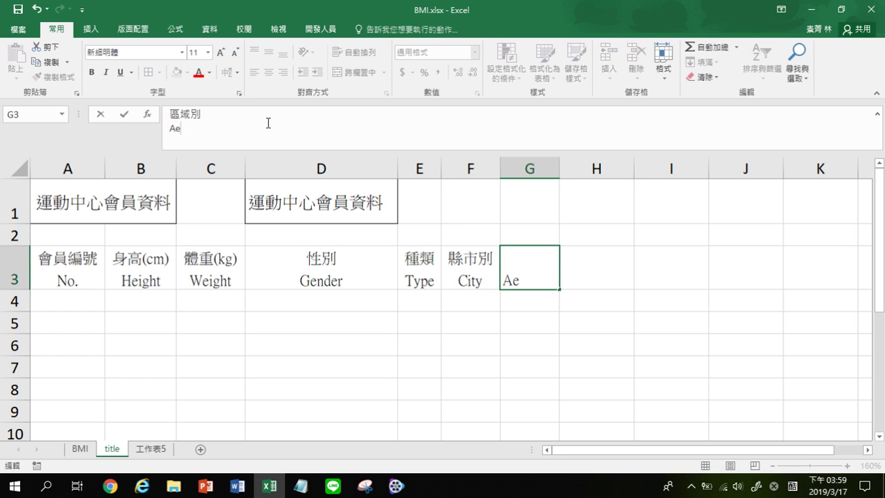
type("a")
key("Return")
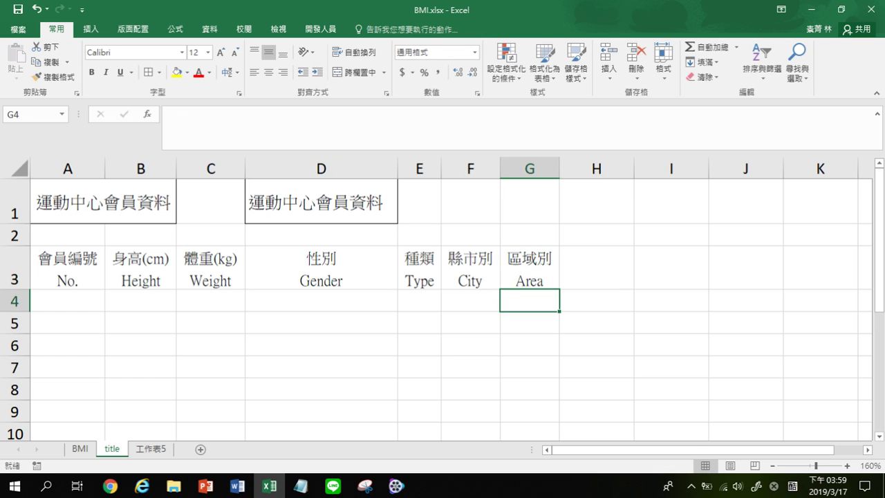
Try to autofit all columns of the title sheet with the text still in cell D1.
left_click(5, 165)
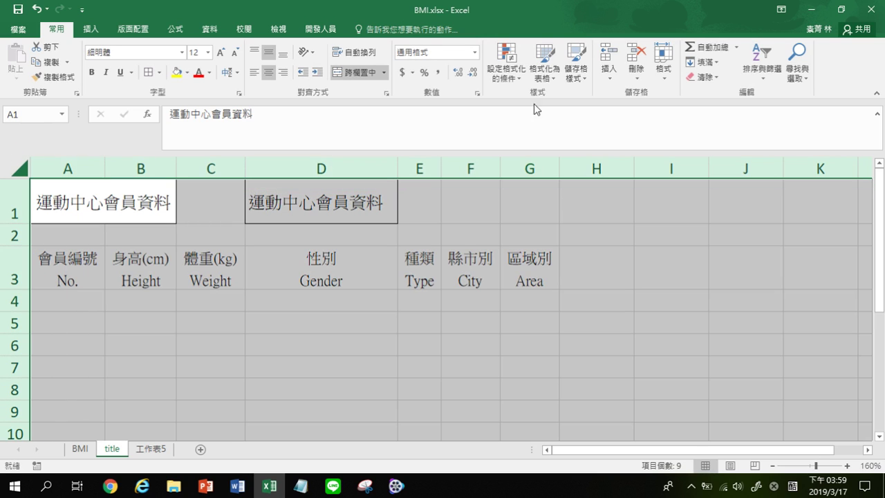
left_click(672, 78)
left_click(700, 157)
Clear the duplicate title text from cell D1 and autofit all column widths on the title sheet.
left_click(350, 210)
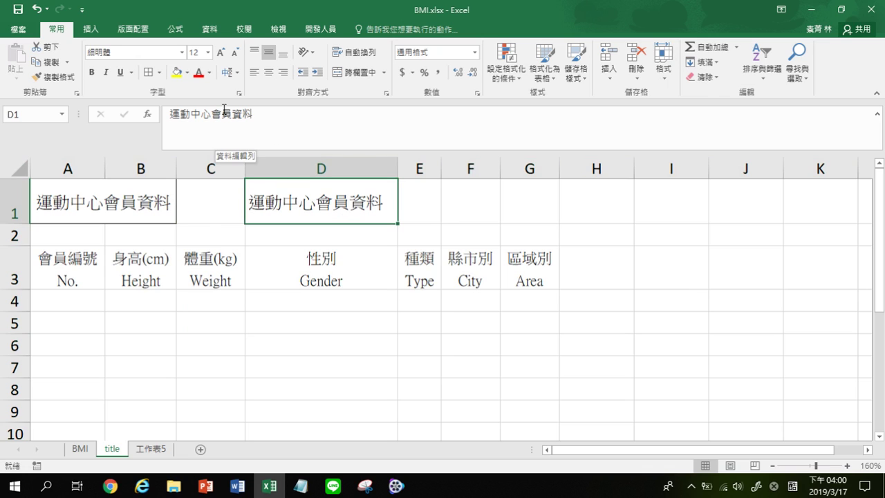
key("Delete")
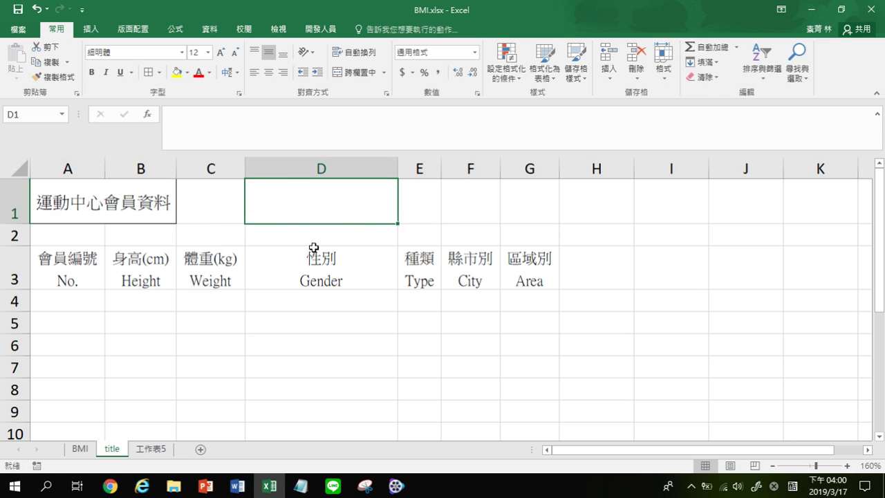
left_click(251, 238)
left_click(4, 167)
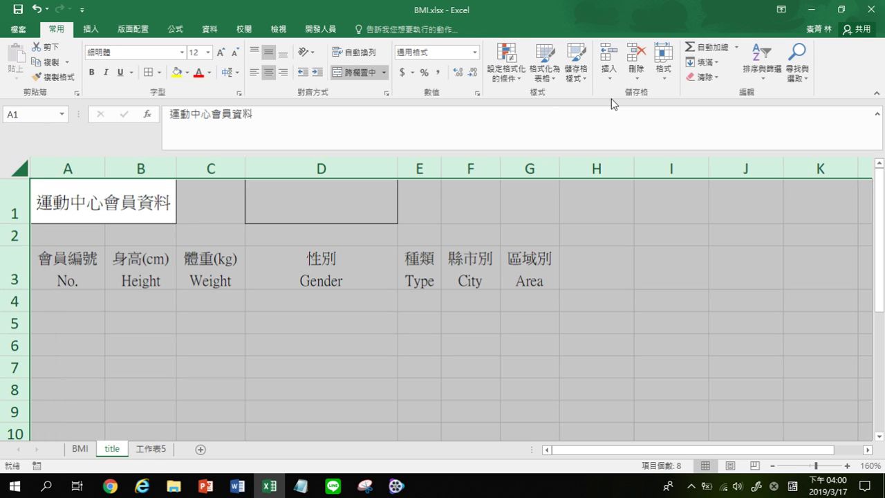
left_click(663, 66)
left_click(687, 157)
left_click_drag(66, 269, 433, 282)
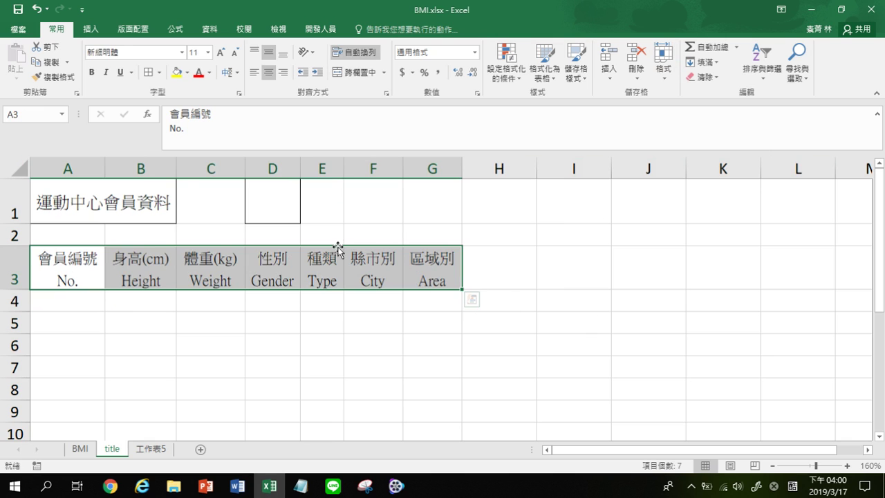
left_click(360, 220)
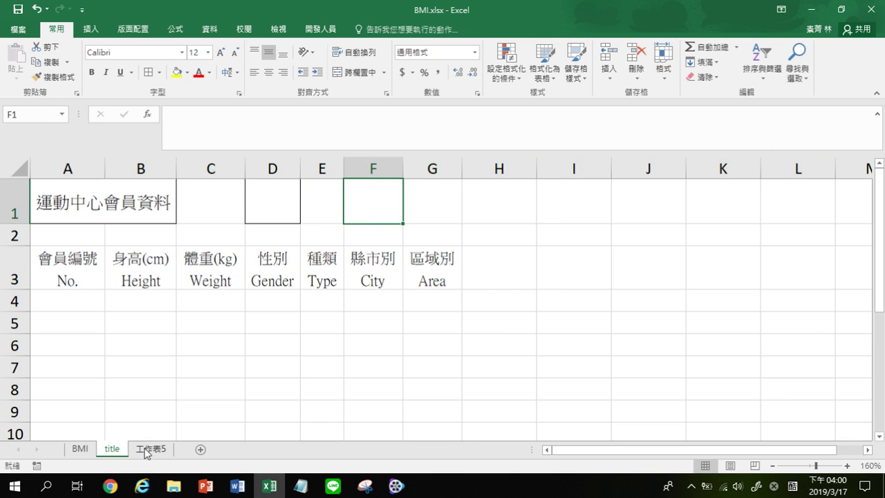
Switch to the PowerPoint presentation EXCEL範例題目.pptx to view the Wrap Text and Merge & Center exercise slide.
left_click(205, 487)
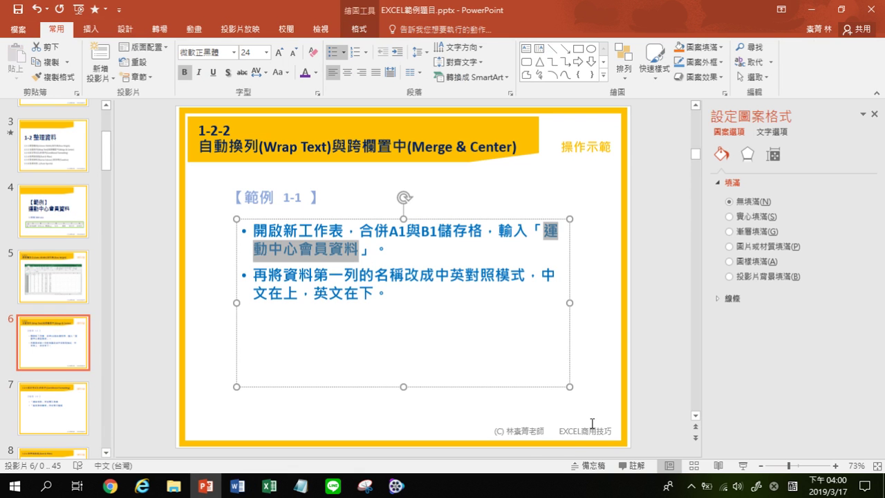
Present the slides up to the 1-2-3 Conditional Formatting exercise and switch back to the BMI.xlsx workbook in Excel.
left_click(744, 468)
left_click(499, 224)
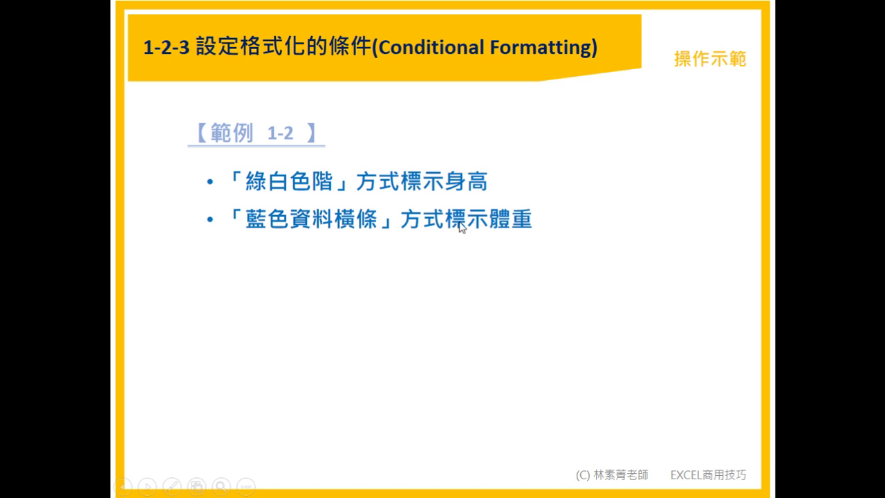
key("Escape")
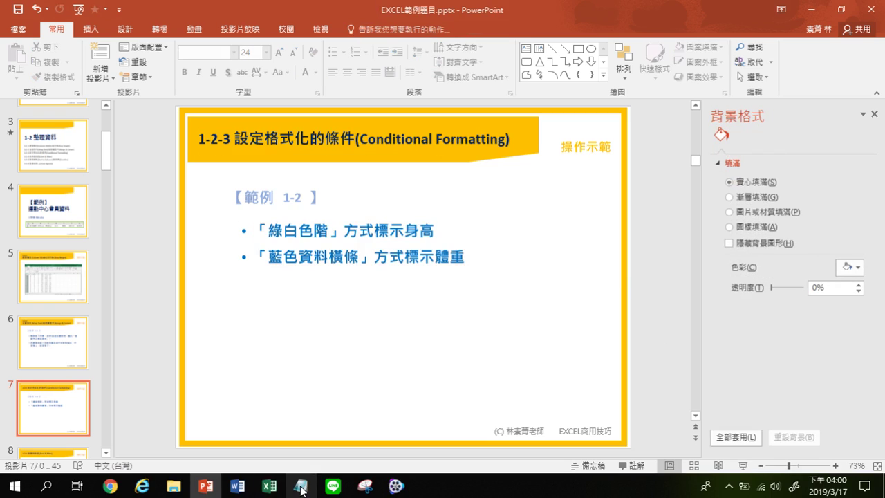
key("alt+Tab")
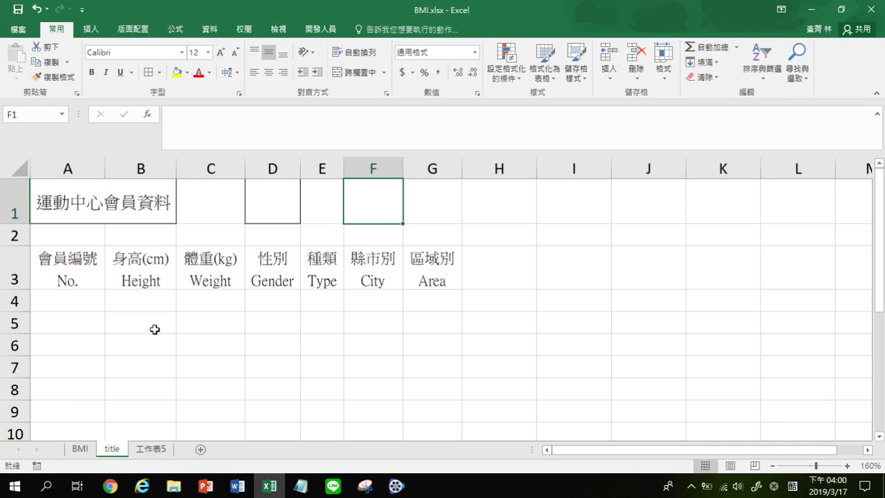
Copy the whole member table A1:G1040 from the BMI sheet into sheet 工作表5, starting at cell A1.
left_click(83, 454)
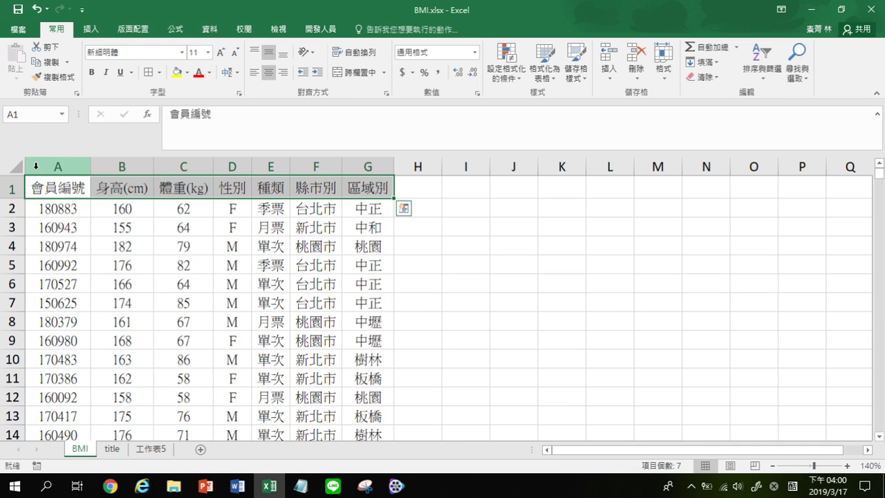
key("ctrl+shift+Down")
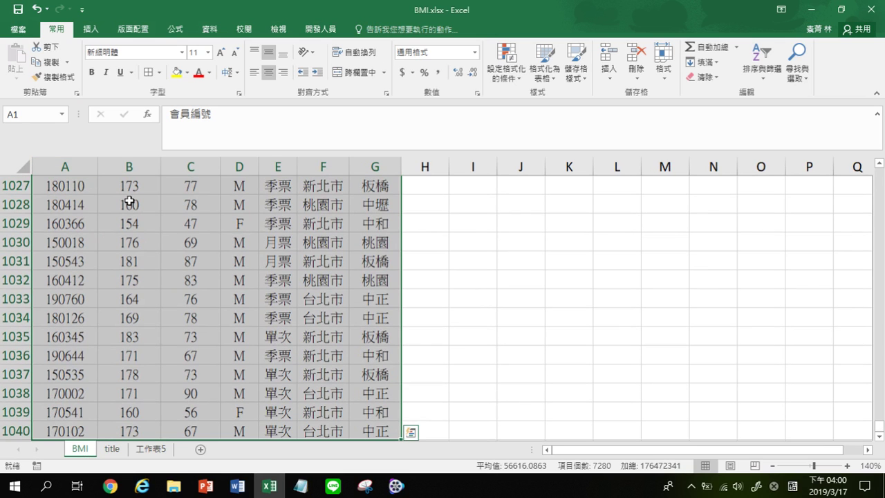
key("ctrl+c")
left_click(150, 449)
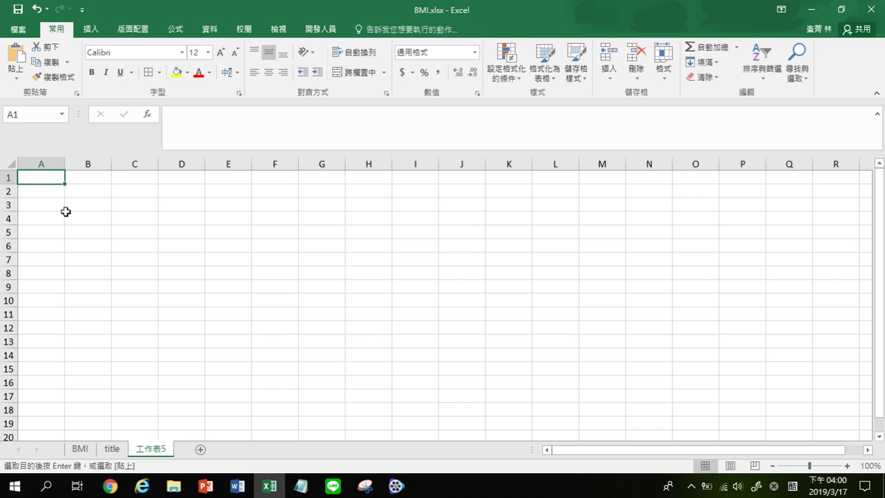
key("ctrl+v")
Rename sheet 工作表5 as formating.
double_click(162, 449)
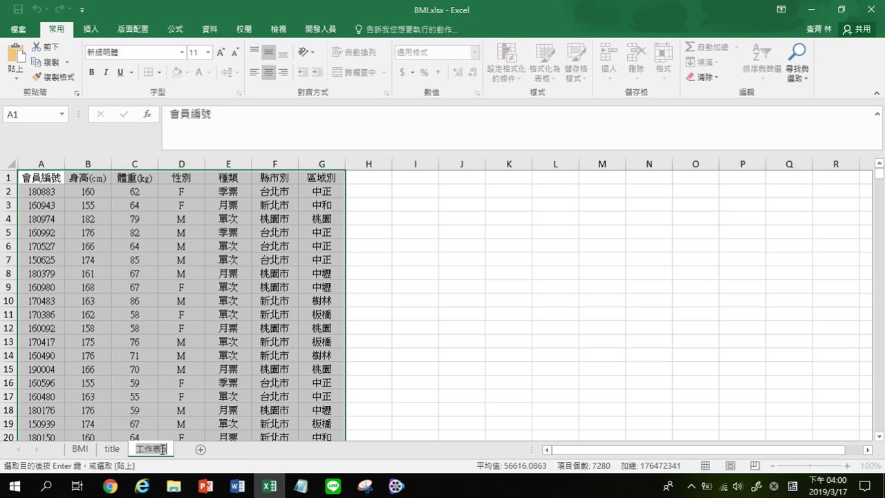
type("formating")
key("Return")
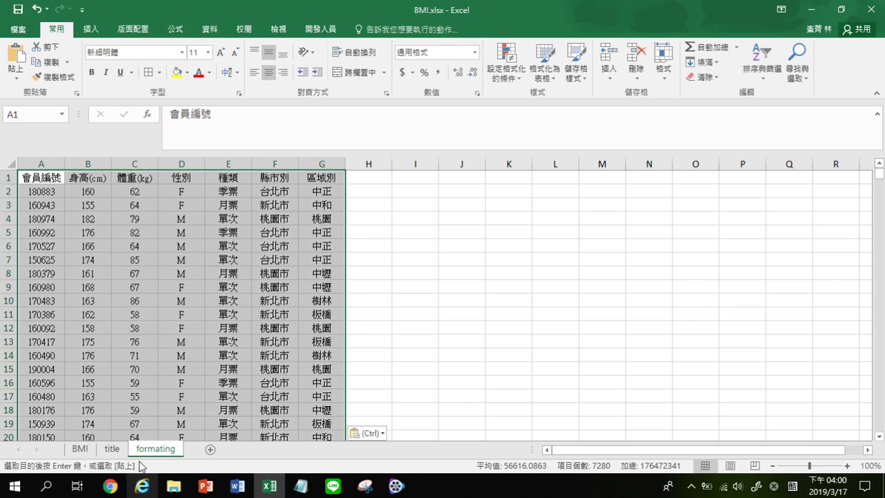
Apply the green-white color scale conditional formatting to the 身高(cm) column B on the formating sheet.
left_click(849, 466)
left_click(849, 467)
left_click(850, 466)
left_click(849, 467)
left_click(849, 467)
left_click(849, 467)
left_click(217, 256)
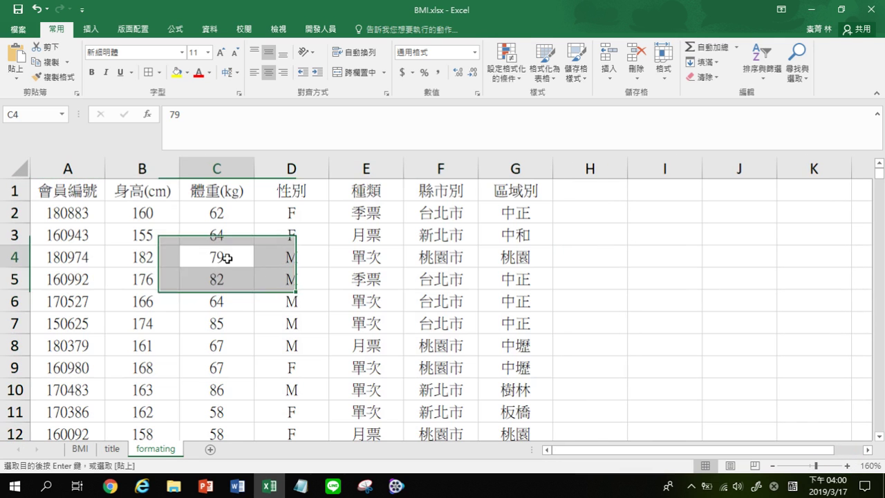
left_click(168, 194)
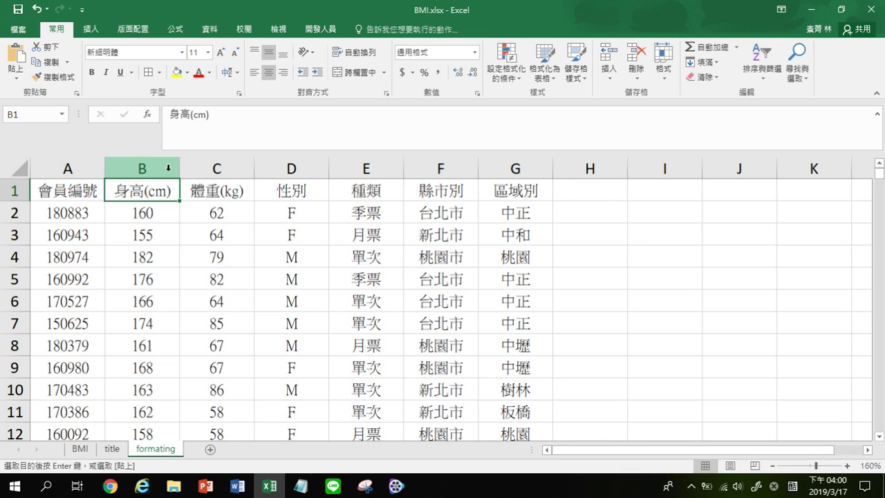
left_click(166, 166)
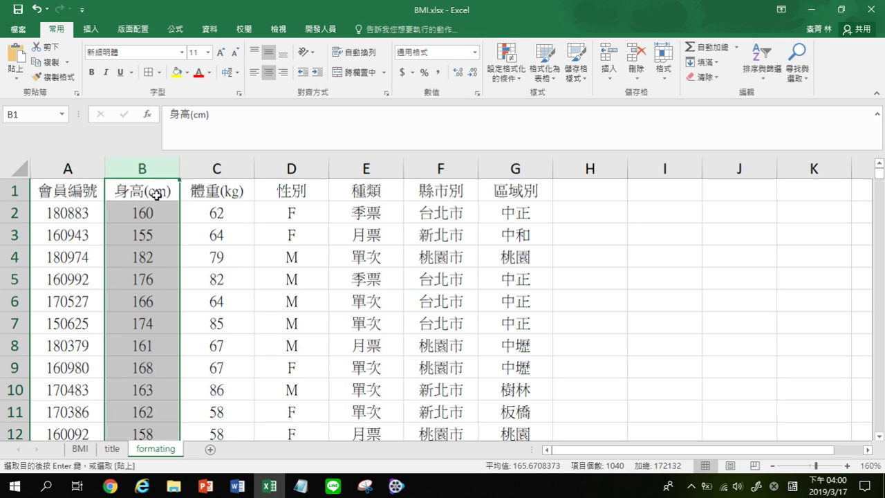
left_click(150, 165)
left_click(522, 79)
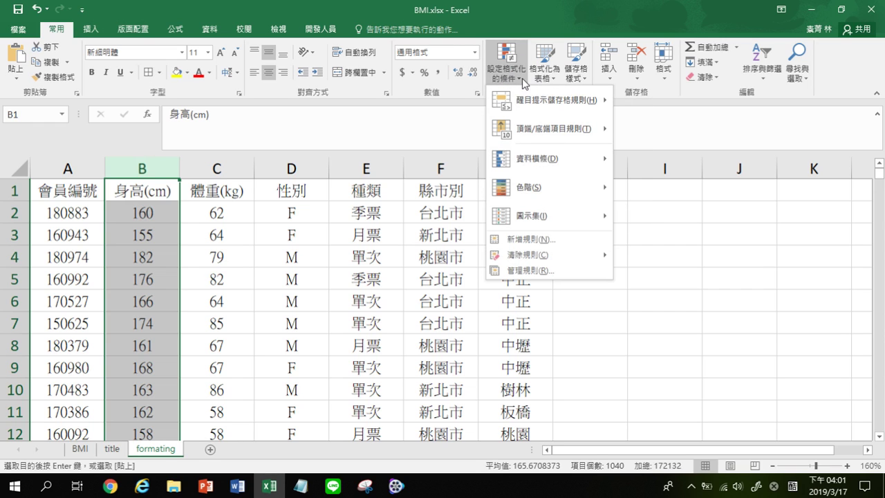
mouse_move(544, 185)
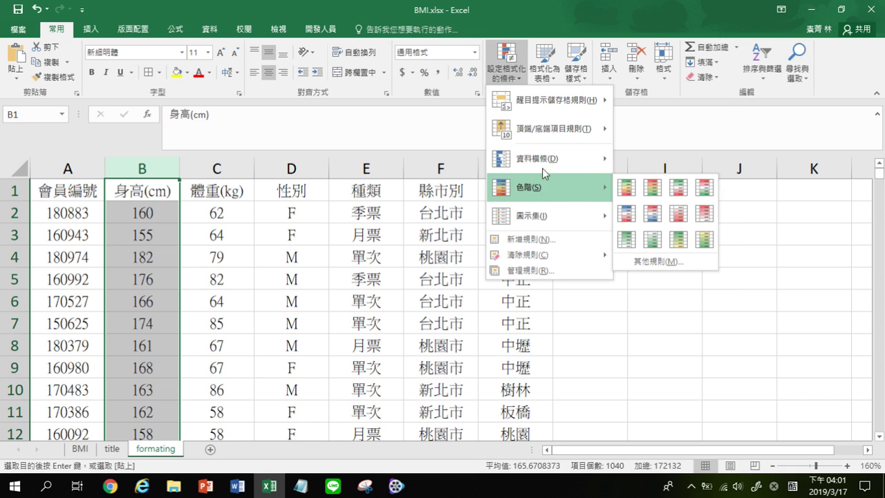
mouse_move(543, 113)
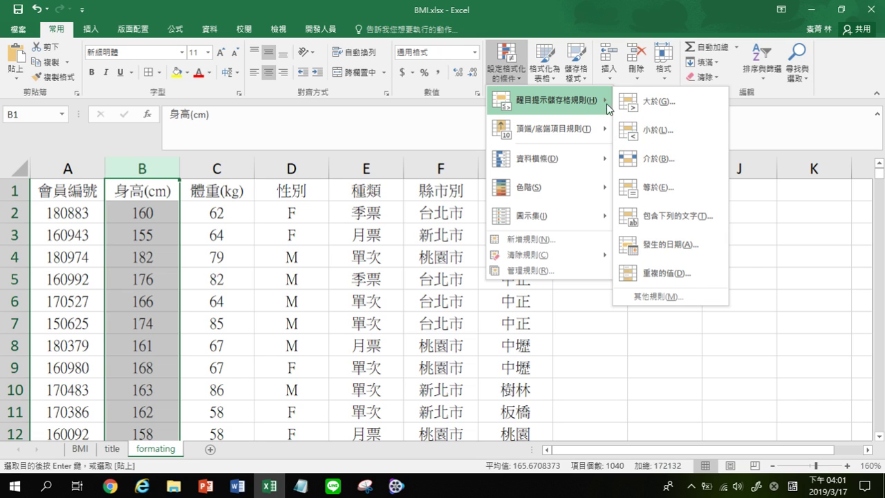
mouse_move(565, 130)
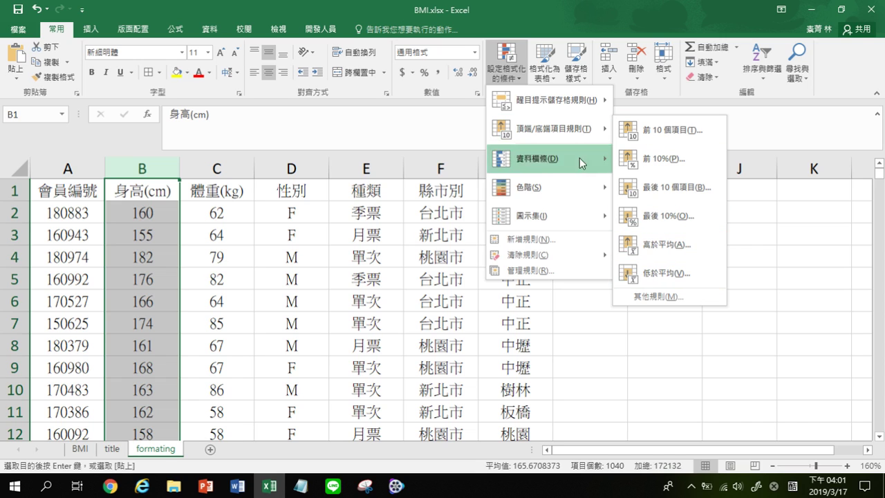
mouse_move(577, 191)
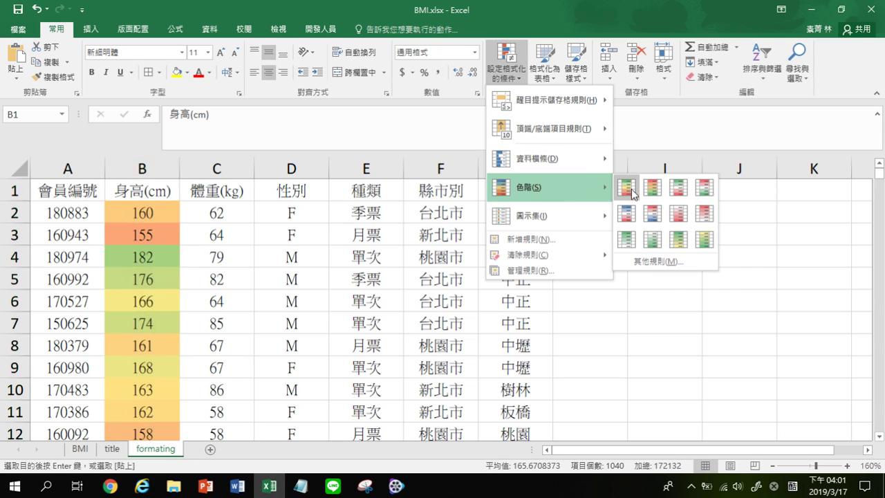
left_click(628, 240)
left_click(154, 256)
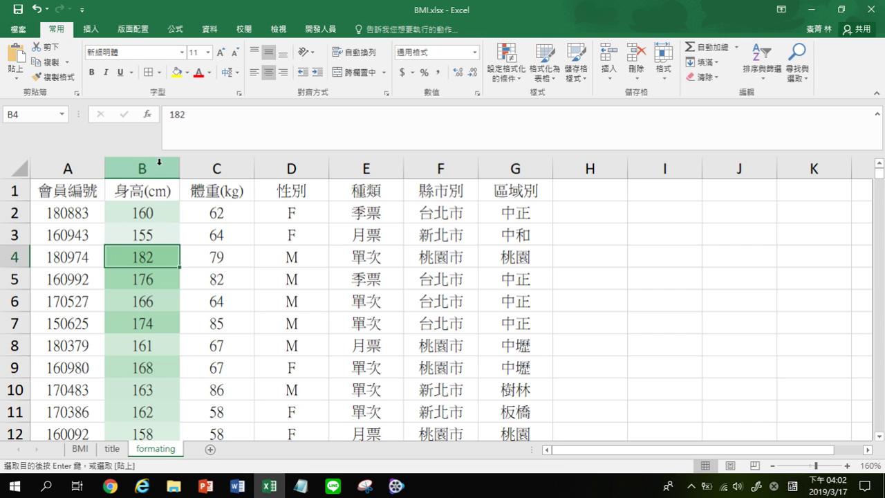
Apply blue gradient-fill data bars as conditional formatting to the 體重(kg) column C.
left_click(217, 168)
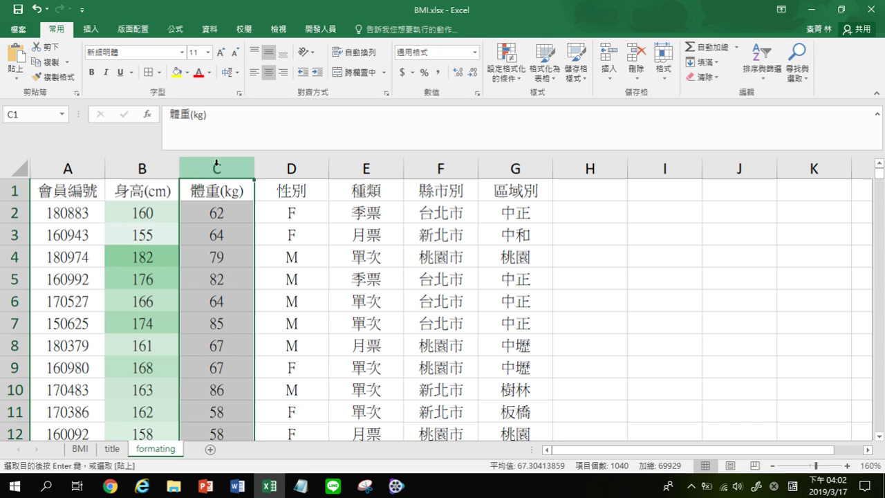
left_click(510, 70)
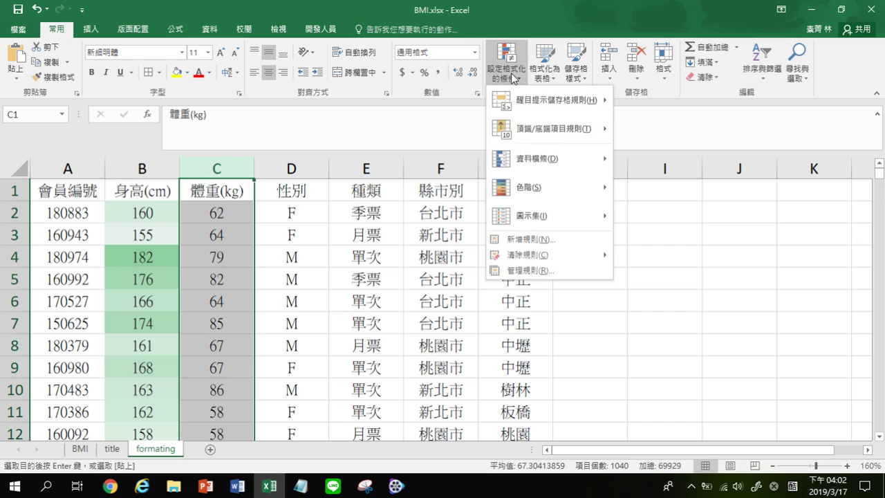
mouse_move(521, 164)
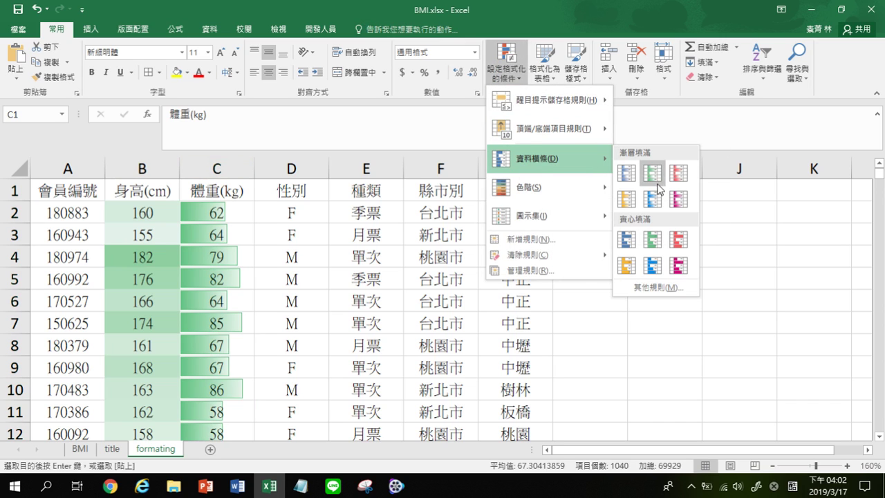
left_click(626, 175)
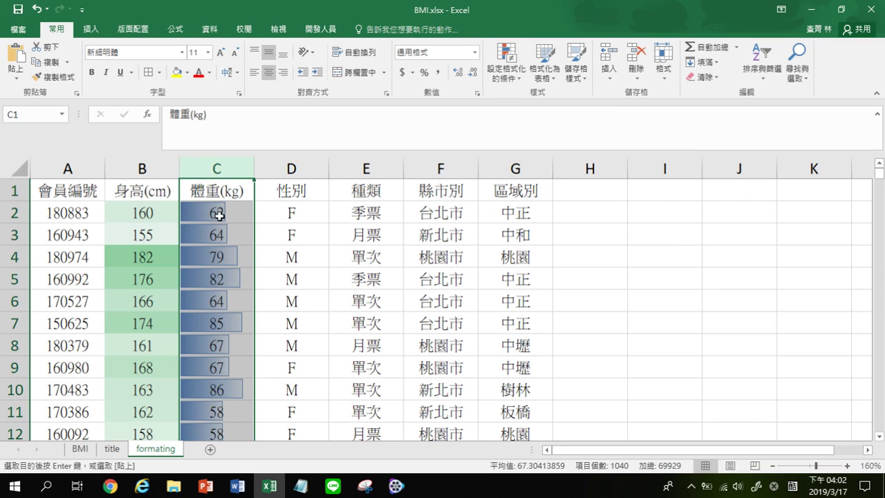
left_click(238, 281)
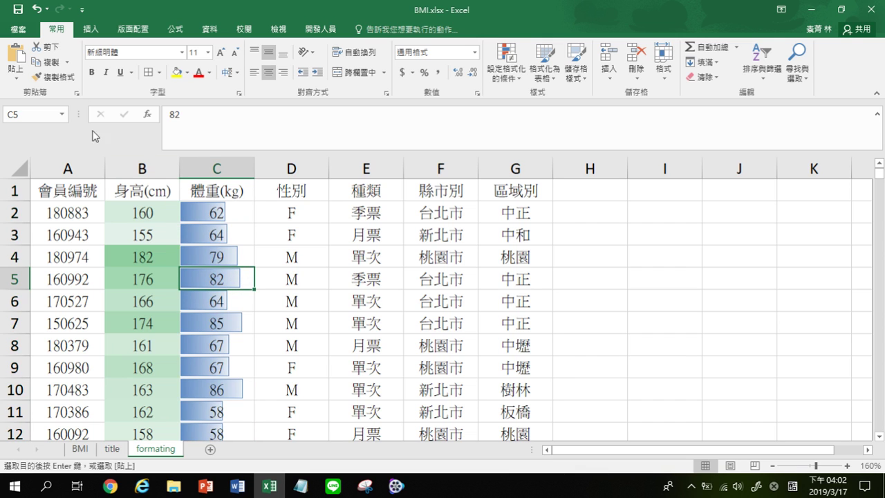
Switch to PowerPoint, present the 1-2-4 Sort & Filter exercise slide, and return to the Excel workbook.
left_click(205, 487)
left_click(743, 465)
left_click(550, 267)
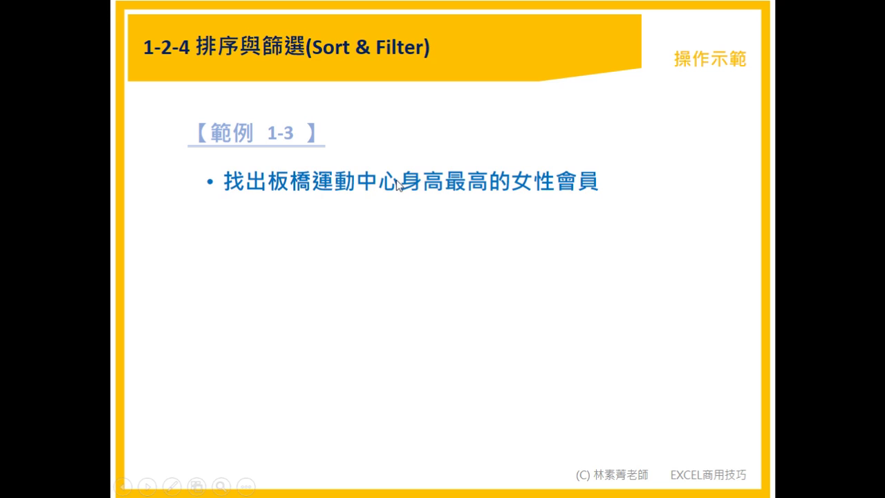
key("Escape")
key("alt+Tab")
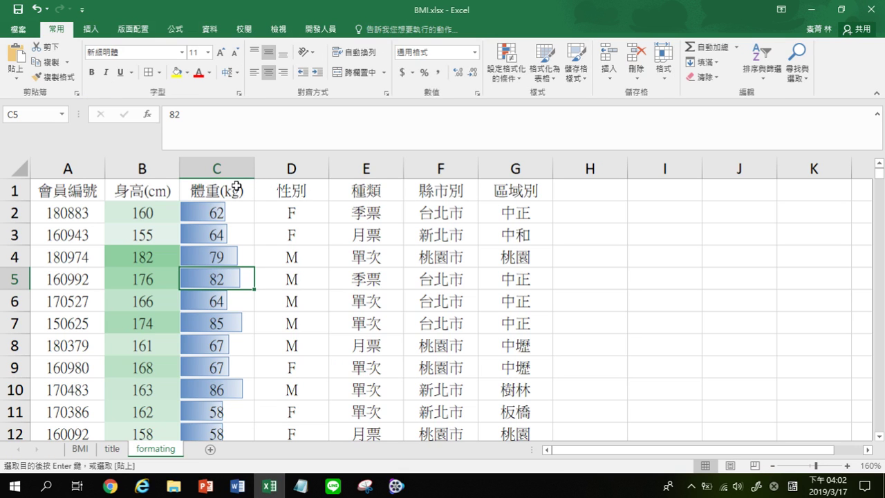
Turn on filtering for the header row A1:G1 of the formating sheet.
left_click_drag(471, 192, 510, 184)
key("ctrl+v")
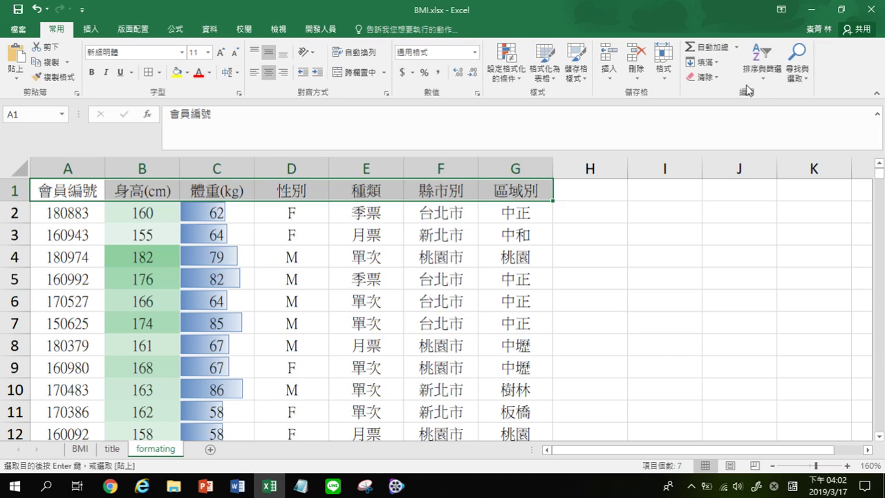
left_click(779, 77)
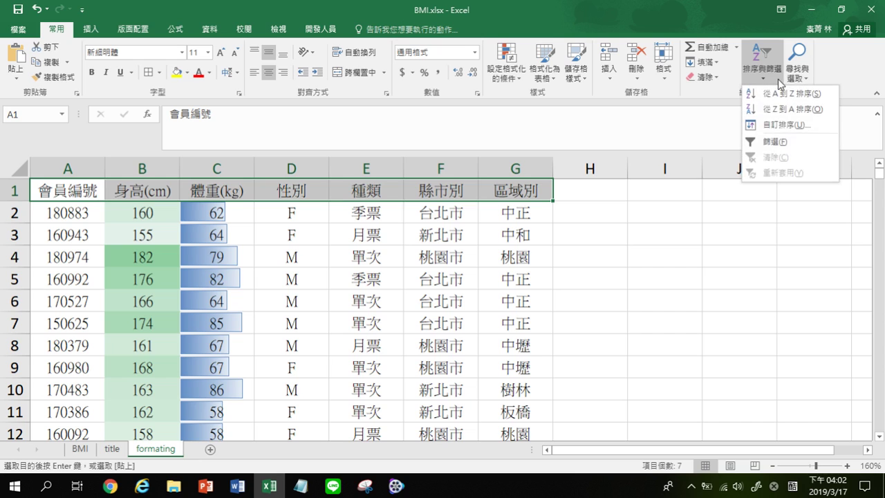
left_click(777, 143)
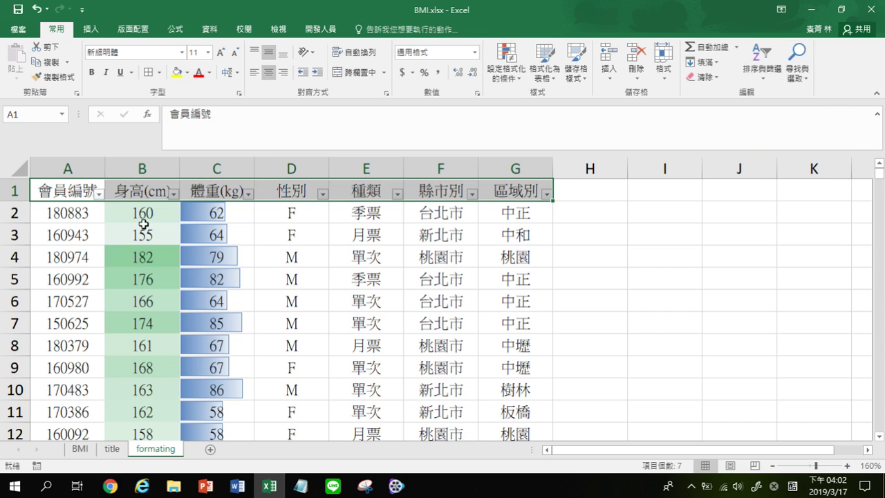
Filter the 區域別 column to show only 板橋.
left_click(547, 193)
left_click(417, 320)
left_click(417, 362)
left_click(468, 445)
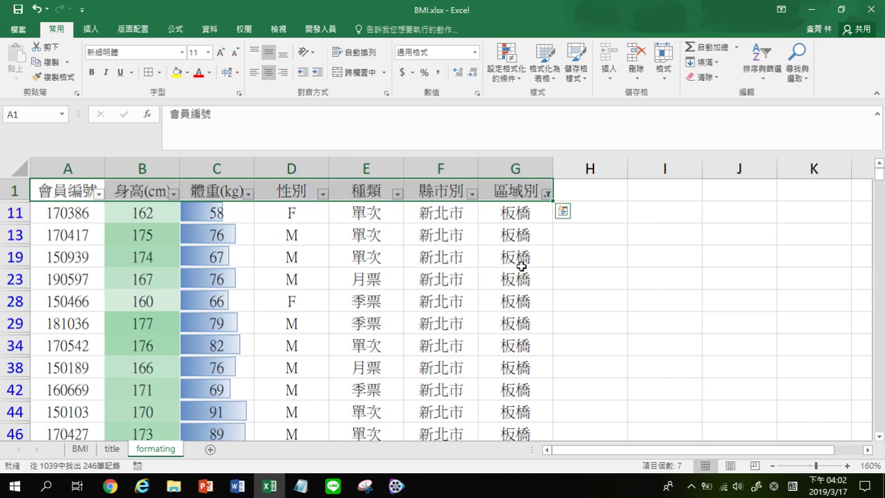
Filter the 性別 column to show only F.
left_click(322, 194)
left_click(193, 323)
left_click(193, 332)
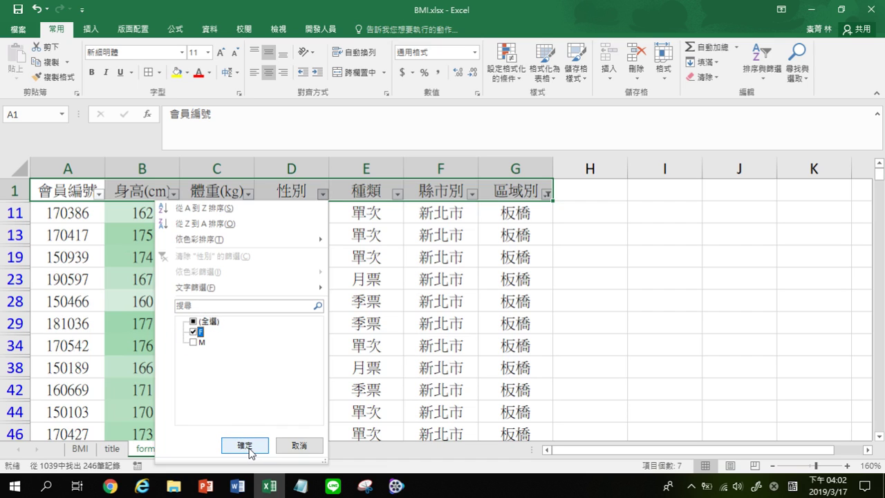
left_click(244, 446)
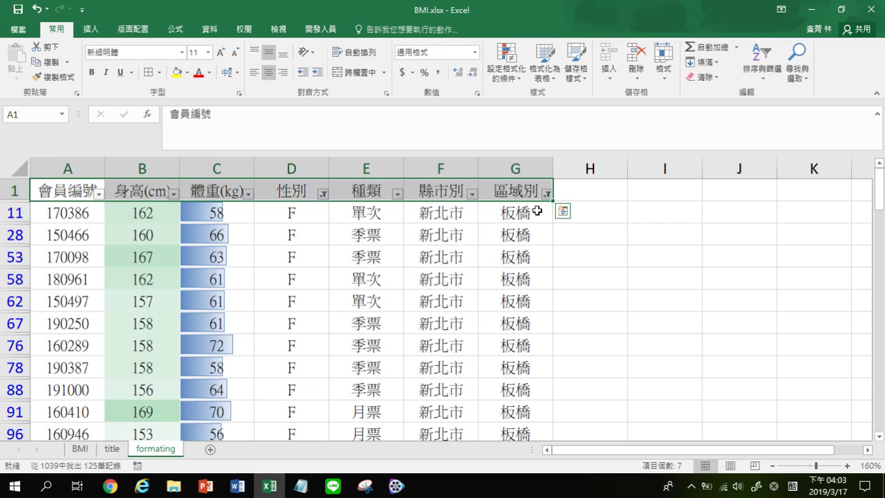
Sort the filtered members by 身高(cm) from largest to smallest and select the first data row.
left_click(535, 212)
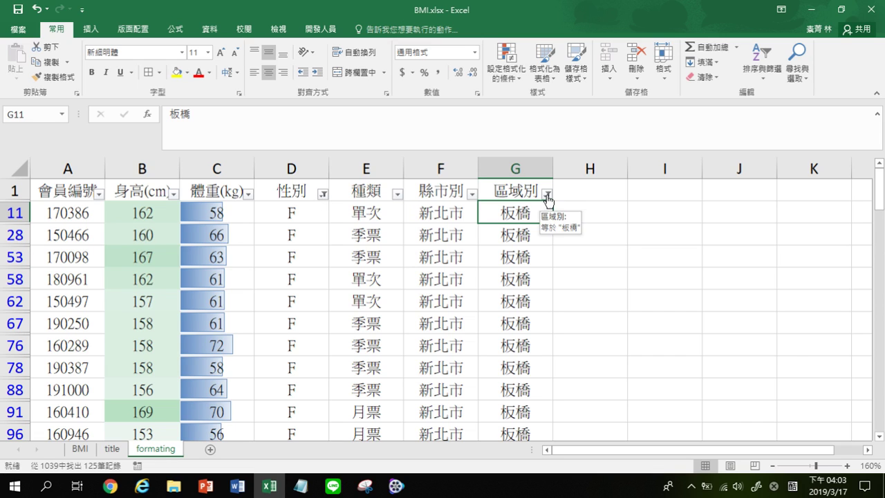
left_click(512, 185)
left_click(298, 195)
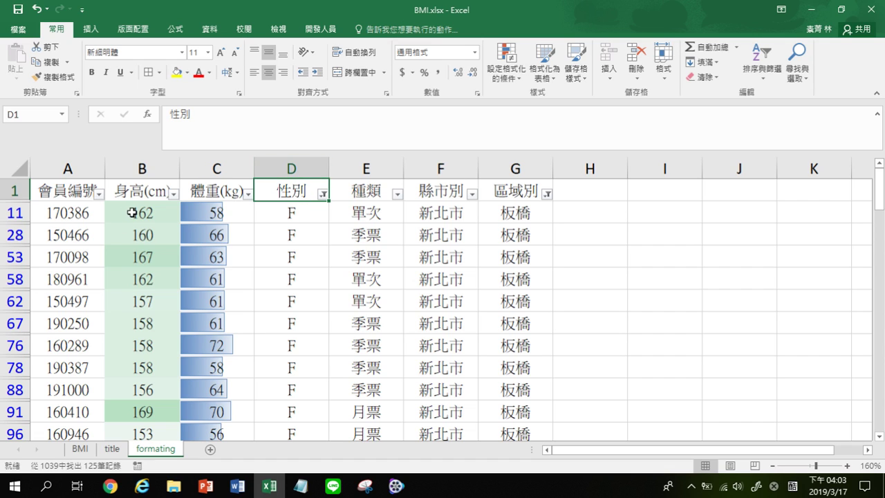
left_click(173, 194)
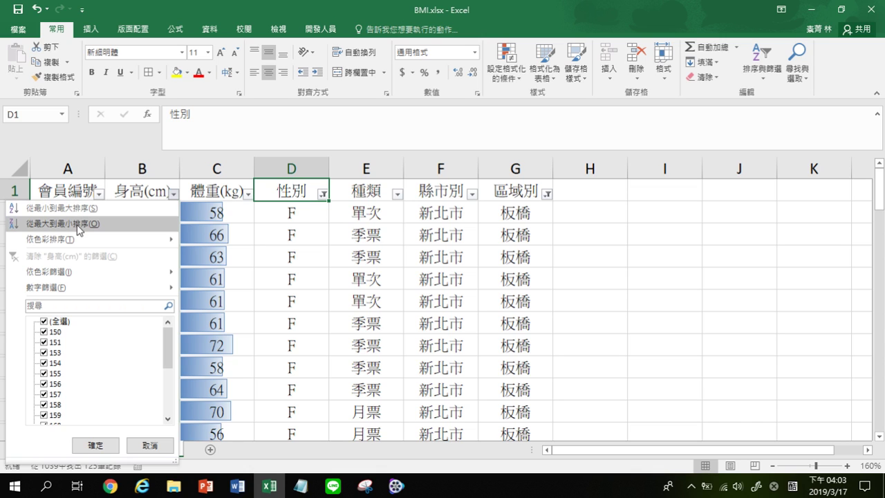
left_click(80, 225)
left_click(144, 215)
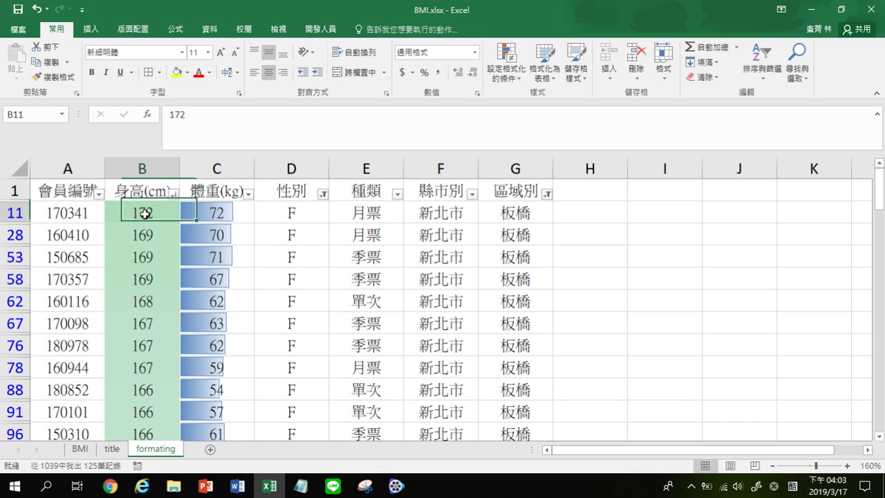
left_click(17, 213)
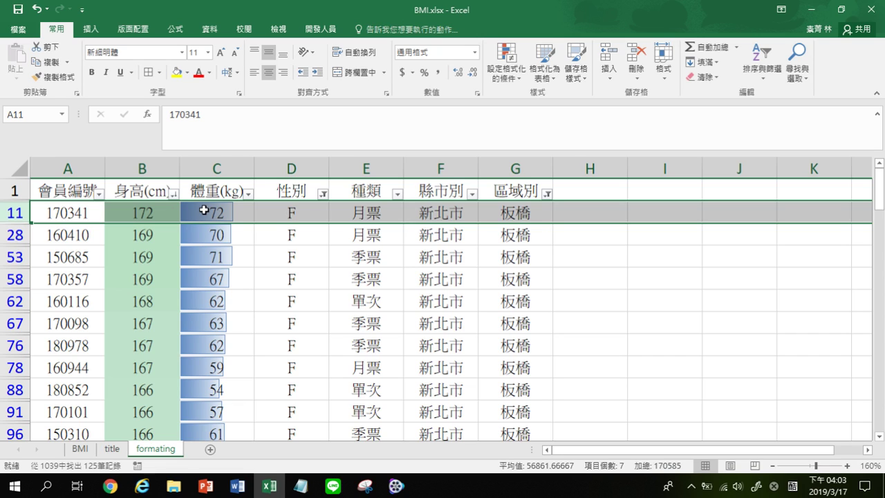
left_click(760, 75)
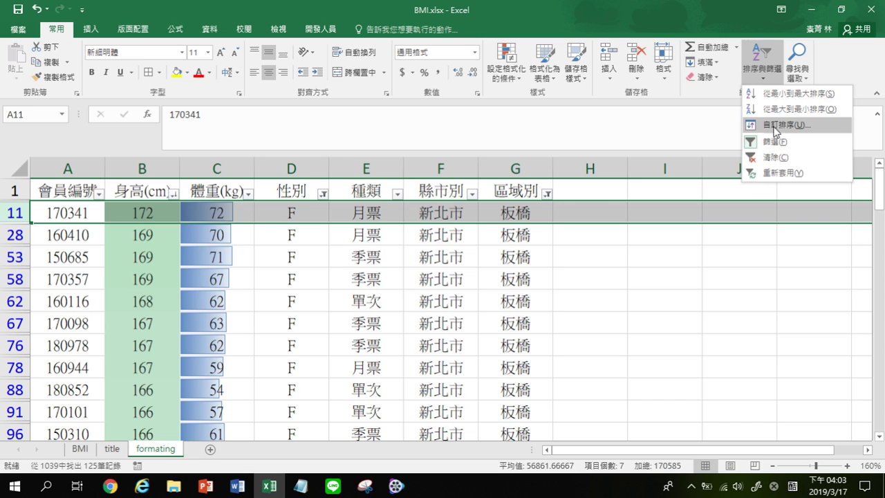
left_click(775, 125)
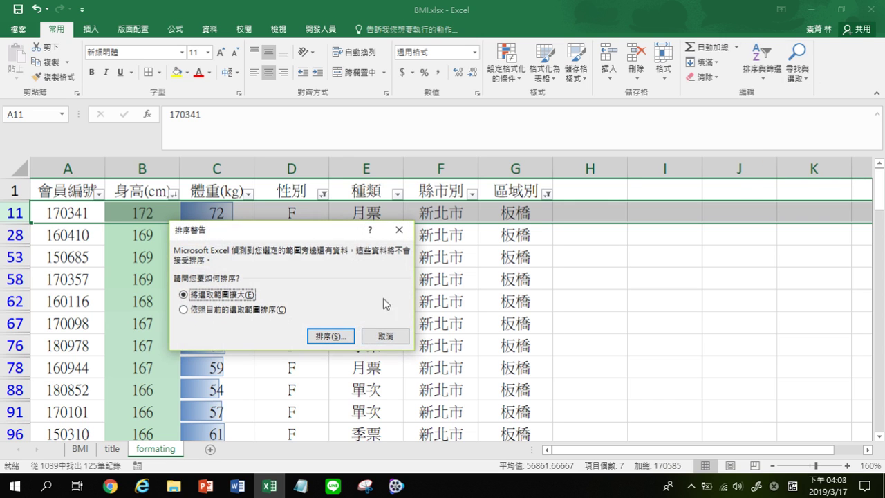
left_click(381, 335)
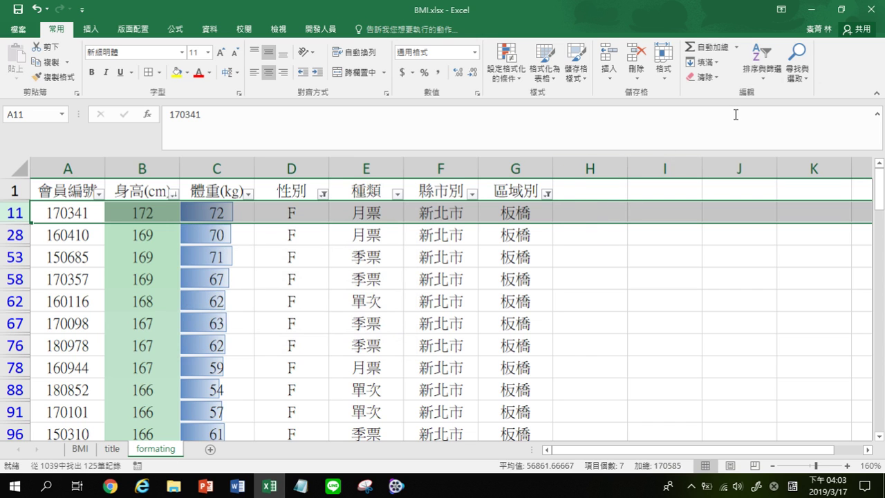
Switch to PowerPoint and present the exercise slides from 範例 1-3 on to read the task in 範例 1-4.
left_click(205, 487)
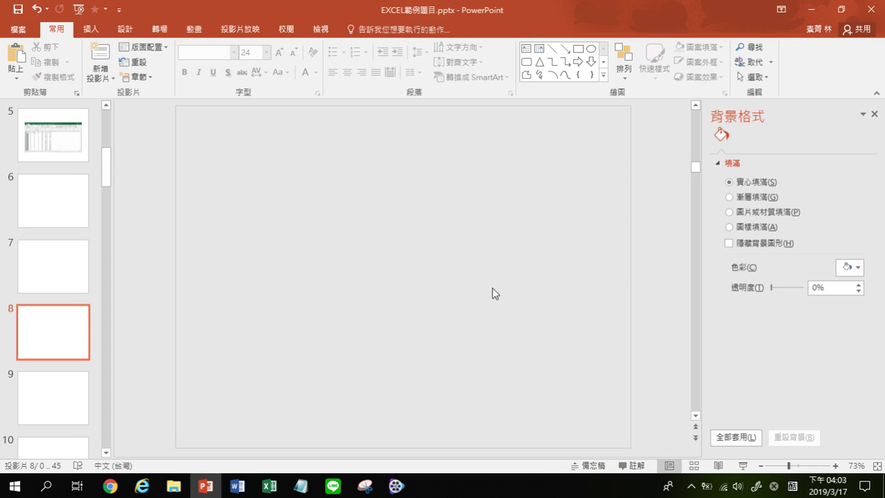
key("shift+F5")
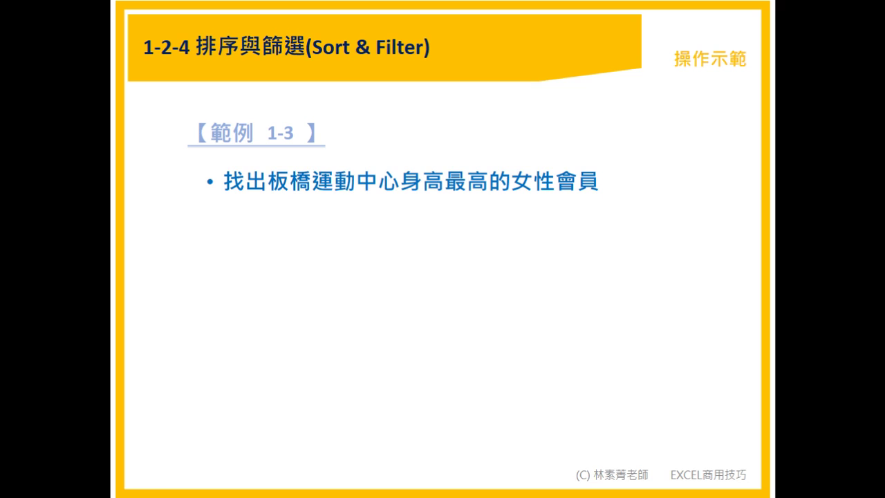
left_click(455, 255)
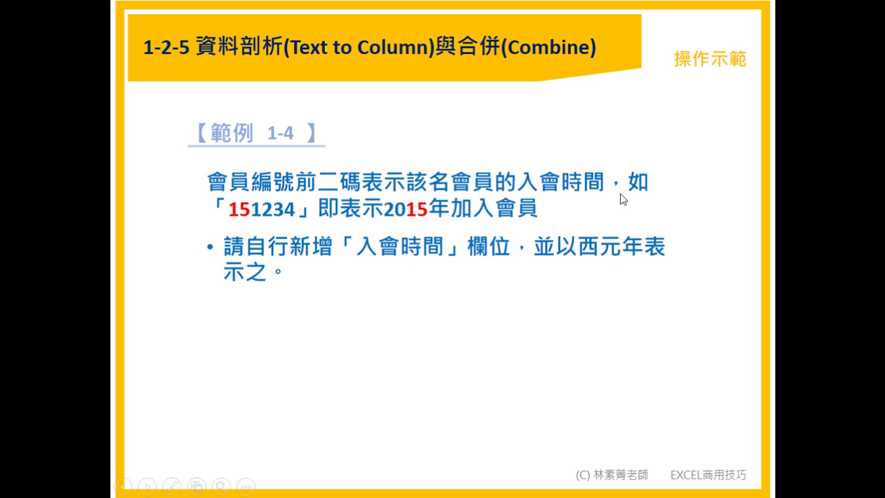
key("Escape")
Switch back to Excel and copy the whole member table from the BMI sheet into a new worksheet at A1.
left_click(269, 486)
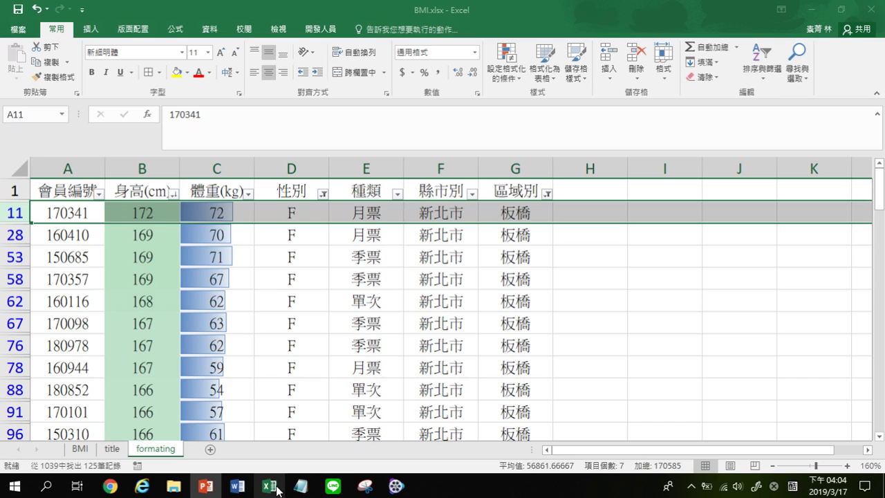
left_click(326, 235)
left_click(80, 449)
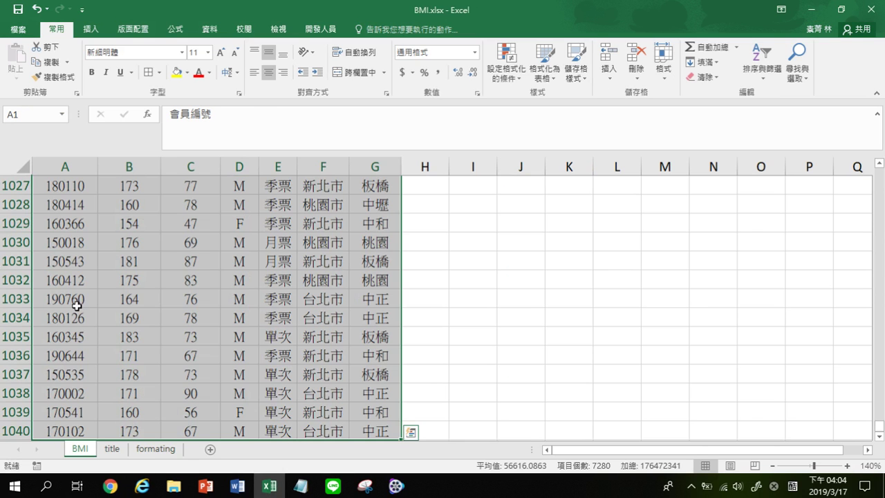
key("ctrl+c")
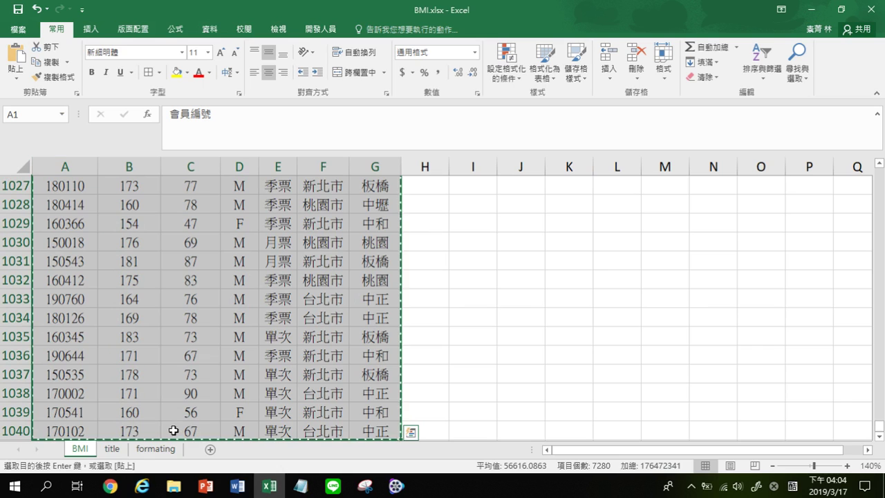
left_click(210, 449)
key("ctrl+v")
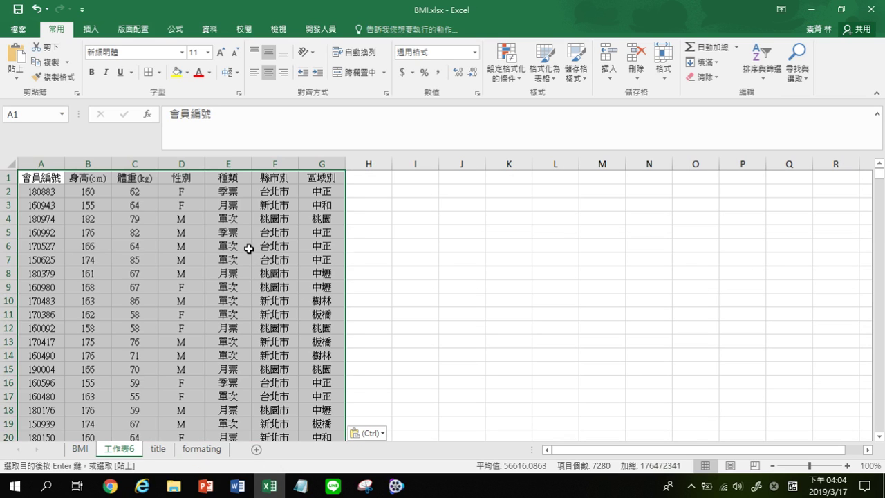
left_click(231, 248)
Rename the new worksheet as 資料剖析.
double_click(120, 449)
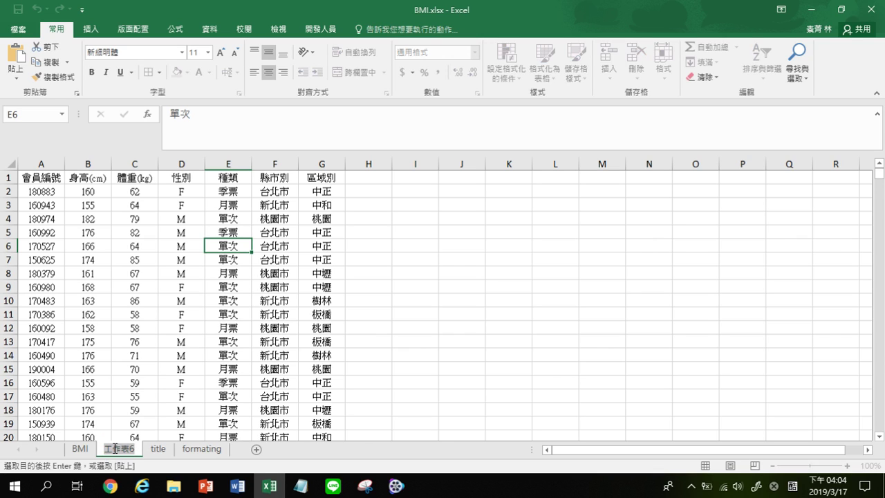
type("P")
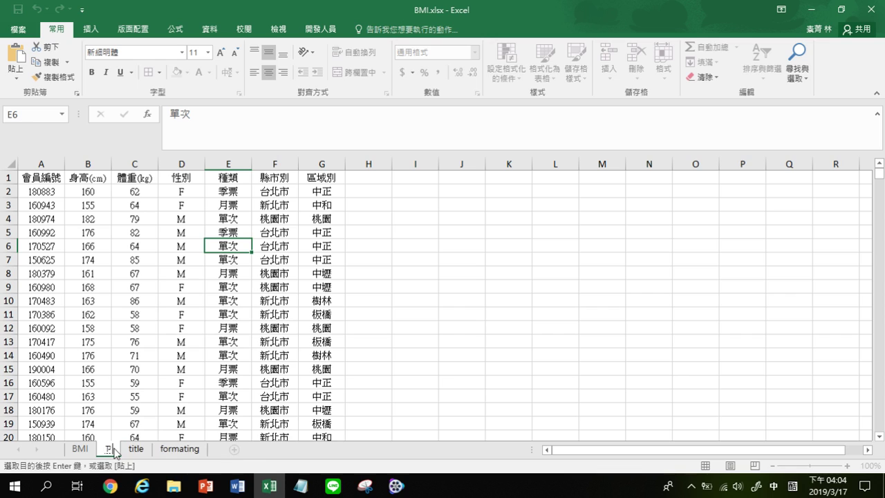
type("料剖析")
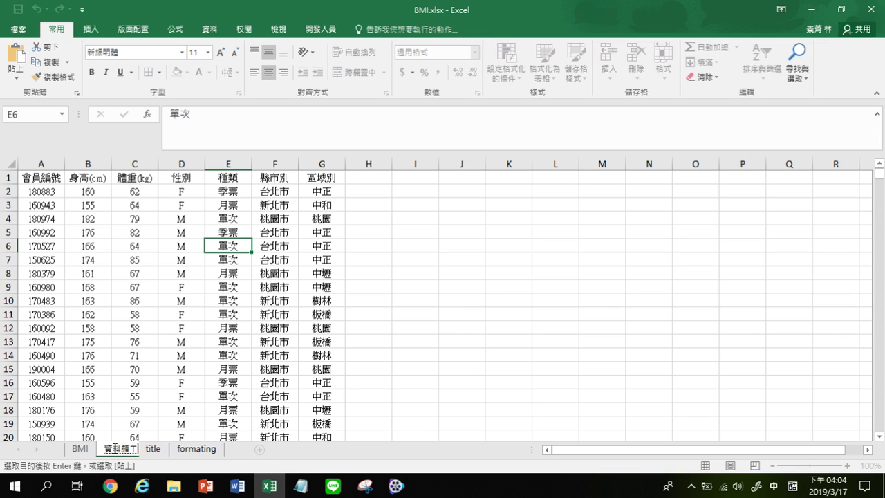
key("Return")
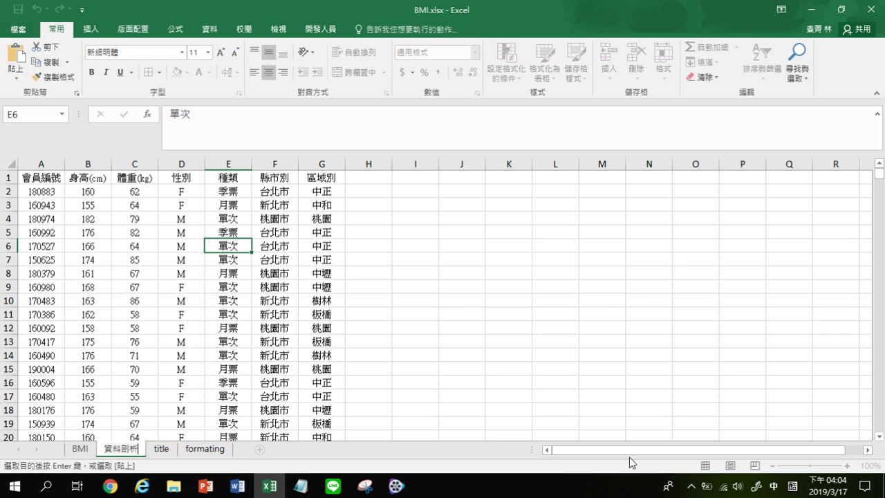
Copy the 會員編號 column A of the 資料剖析 sheet into column J, starting at J1.
left_click(44, 164)
key("ctrl+v")
left_click(847, 467)
left_click(847, 466)
left_click(847, 466)
left_click(848, 466)
left_click(848, 466)
left_click(848, 466)
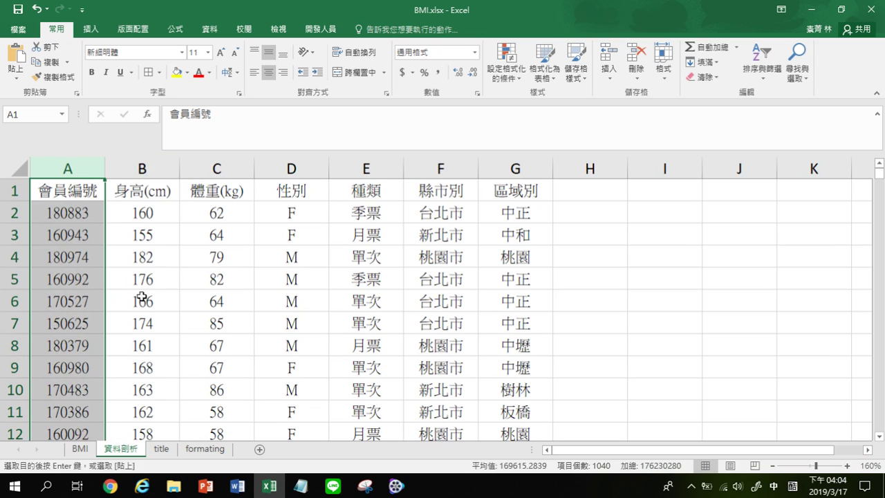
right_click(72, 166)
left_click(113, 189)
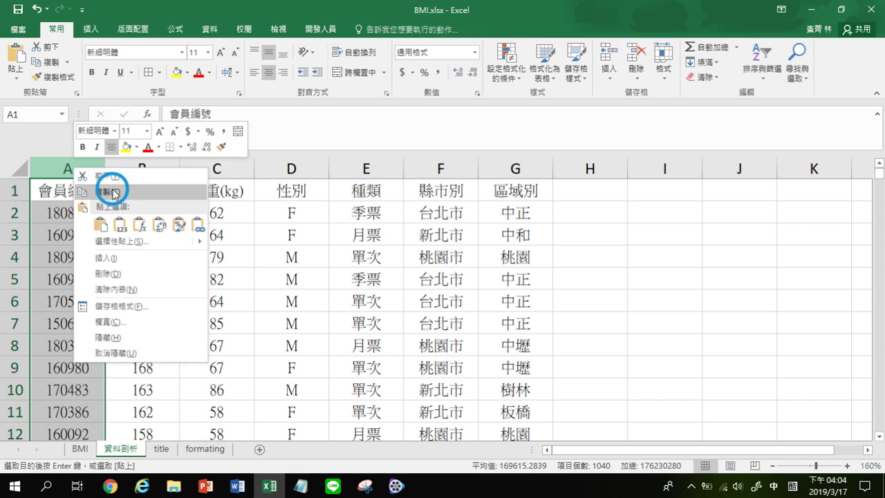
left_click(731, 183)
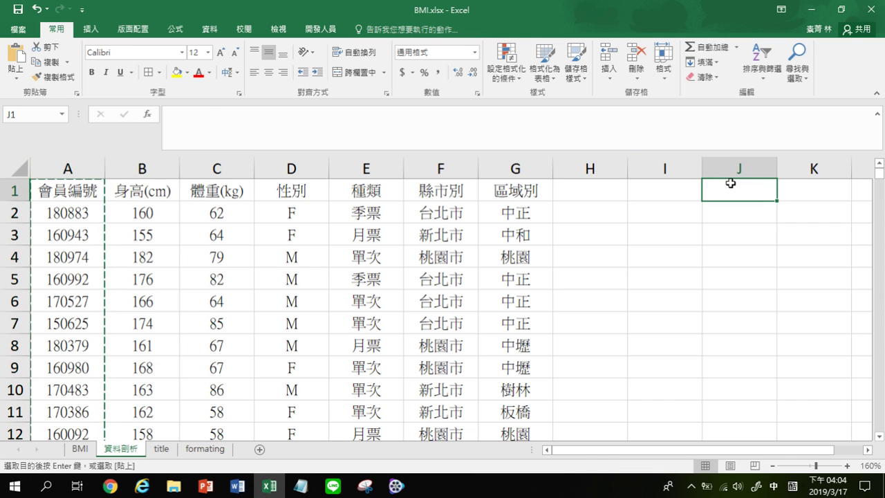
key("ctrl+v")
left_click_drag(868, 449, 327, 241)
left_click(365, 204)
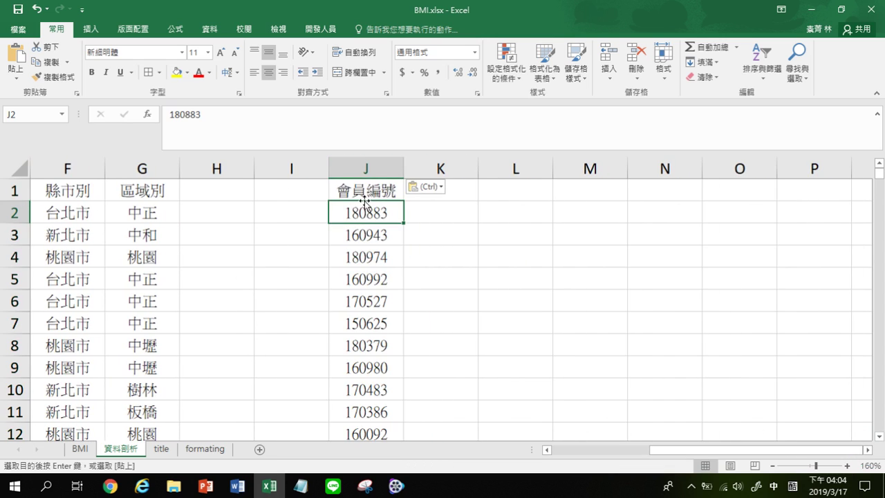
Start Text to Columns on the copied 會員編號 column J, keeping the column's data in view.
left_click(377, 168)
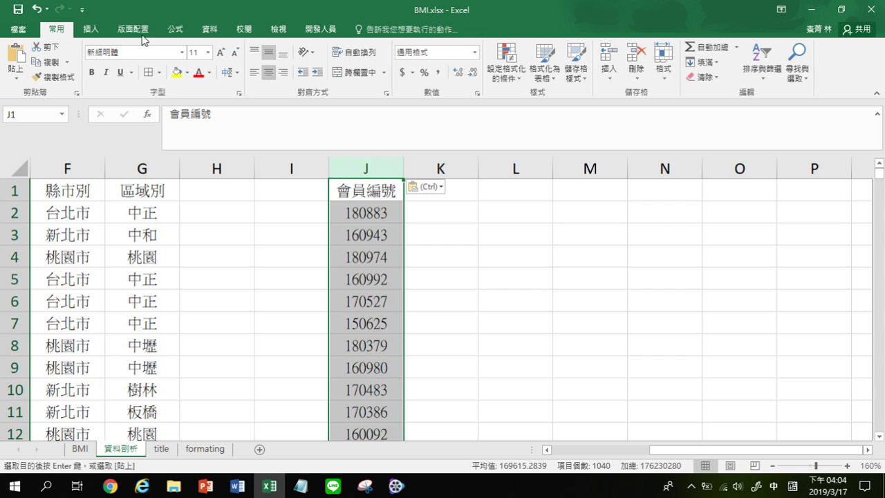
left_click(209, 30)
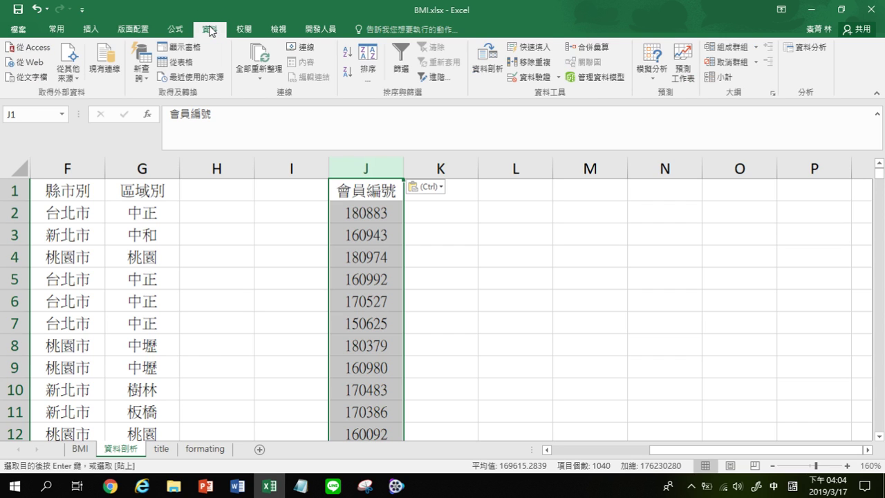
left_click(491, 61)
left_click_drag(292, 145, 671, 134)
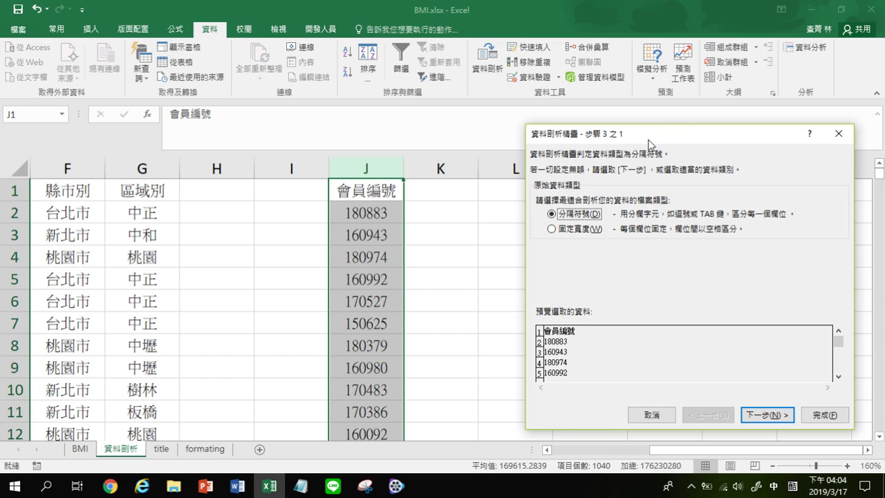
Compare the fixed-width and delimited data types, examine the delimiter choices, and return to the data type selection.
left_click(578, 236)
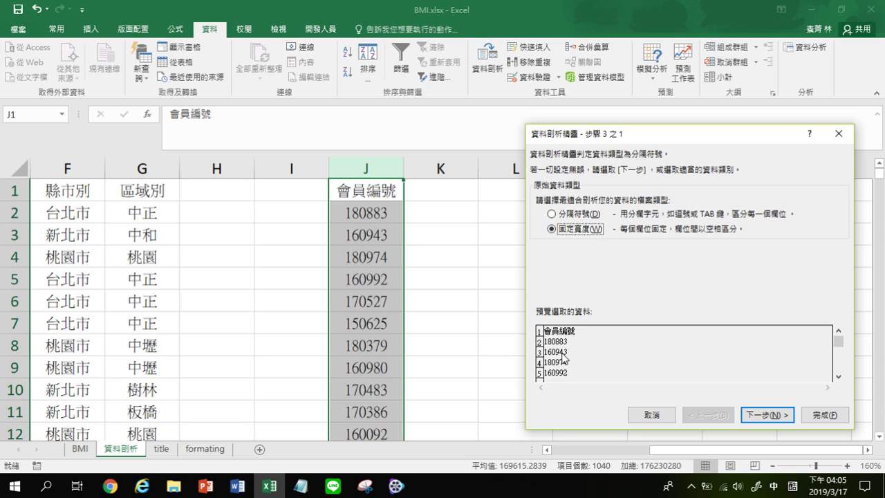
left_click(581, 220)
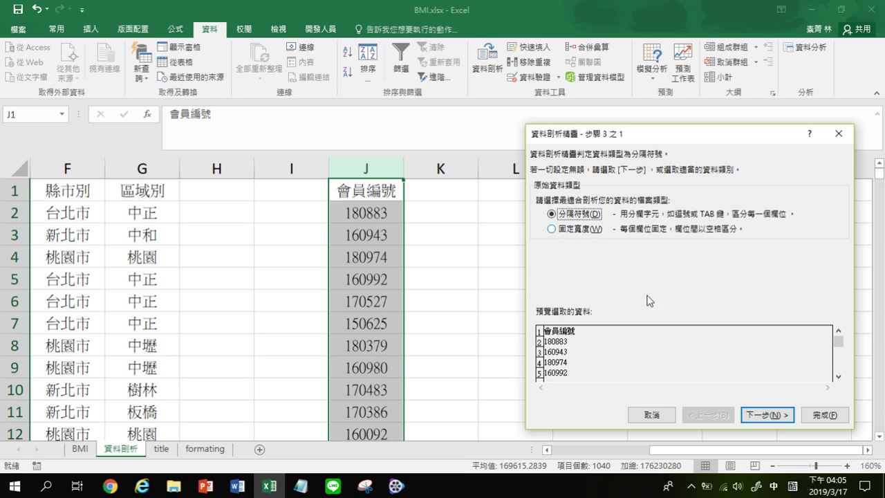
left_click(767, 415)
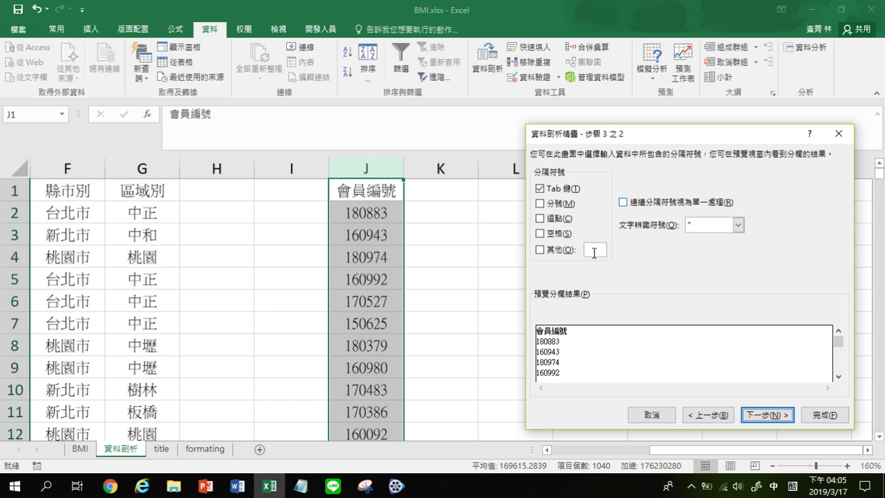
left_click(708, 416)
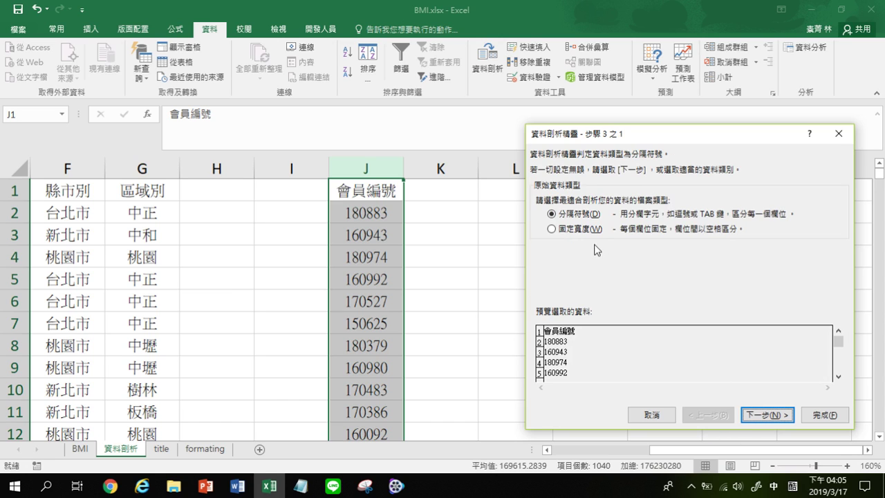
Split column J by fixed width with a break after the second digit, using General format and destination $J$1.
left_click(551, 230)
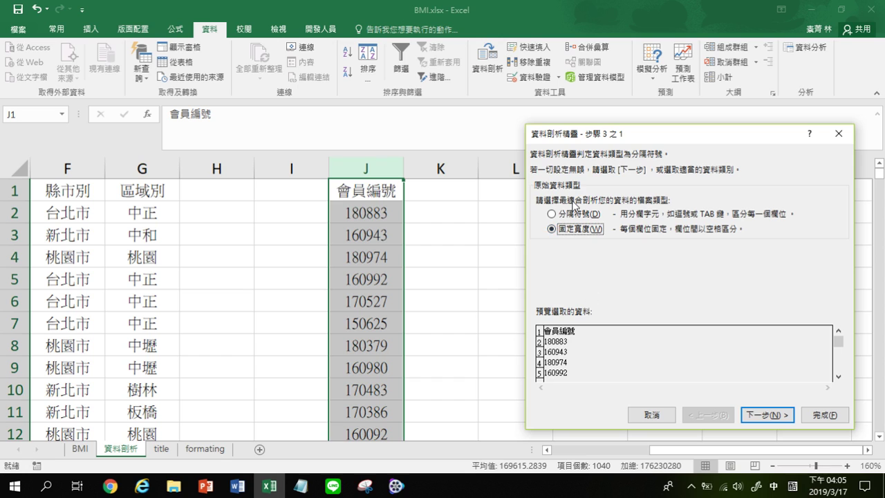
left_click(766, 415)
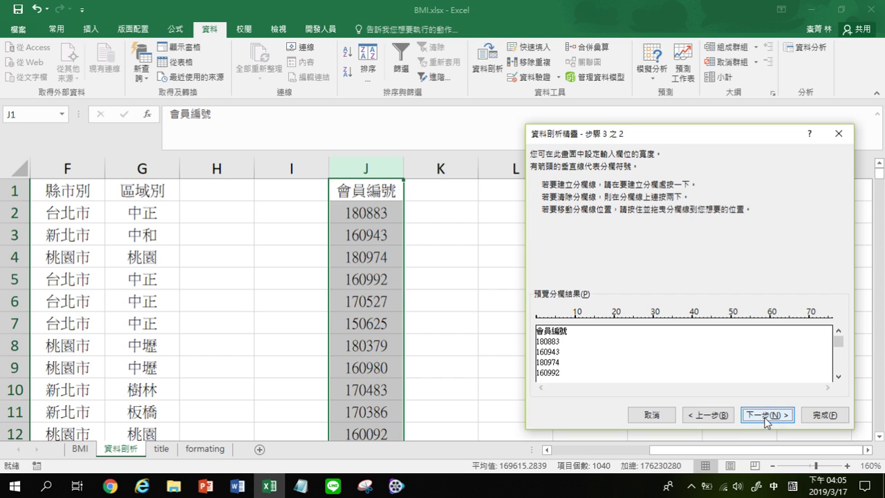
left_click(545, 341)
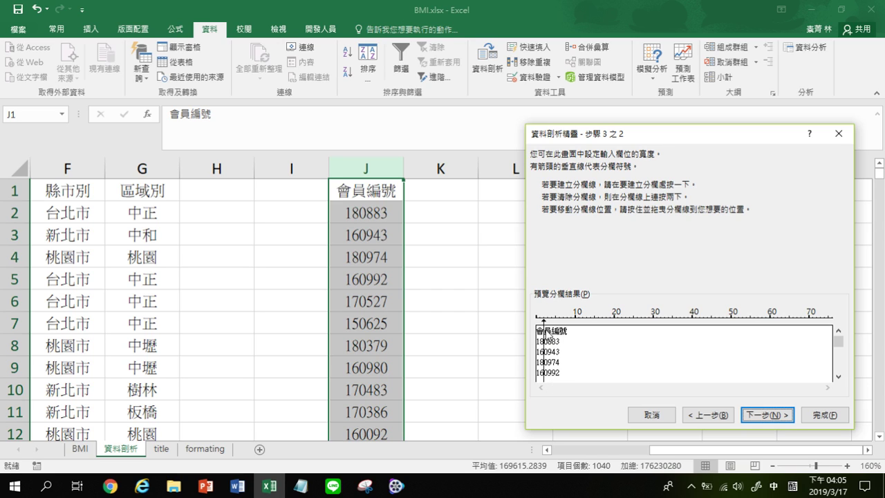
left_click(543, 329)
left_click(767, 417)
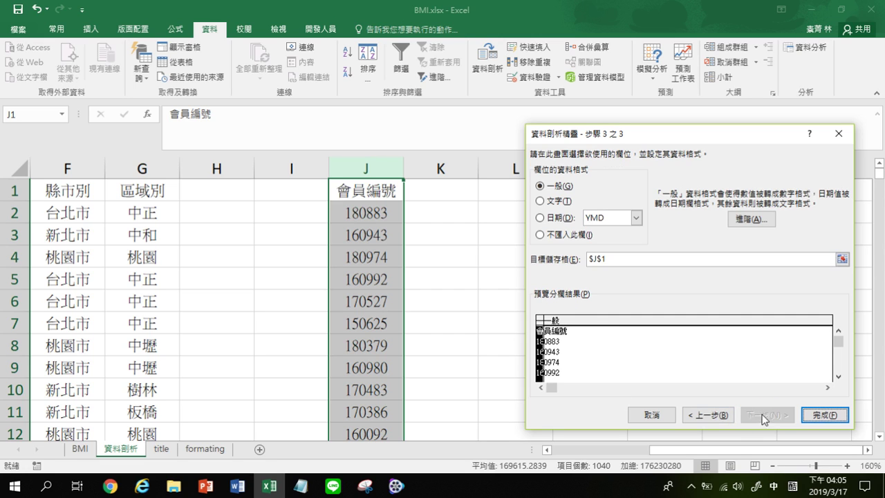
left_click(824, 415)
left_click(346, 206)
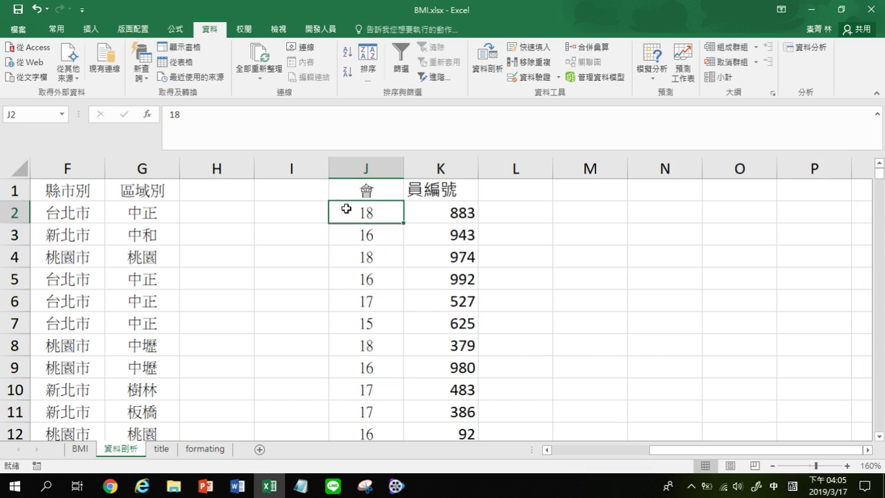
left_click(360, 169)
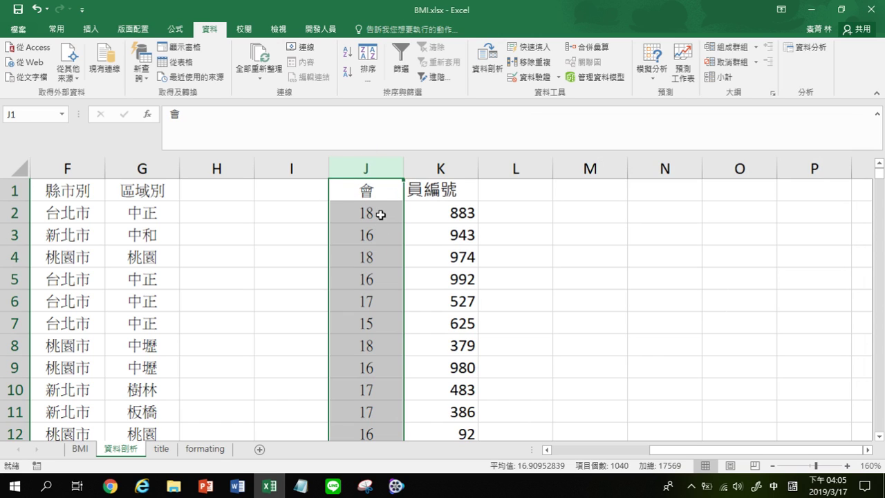
Enter the header 入會時間 in cell H1.
left_click(205, 189)
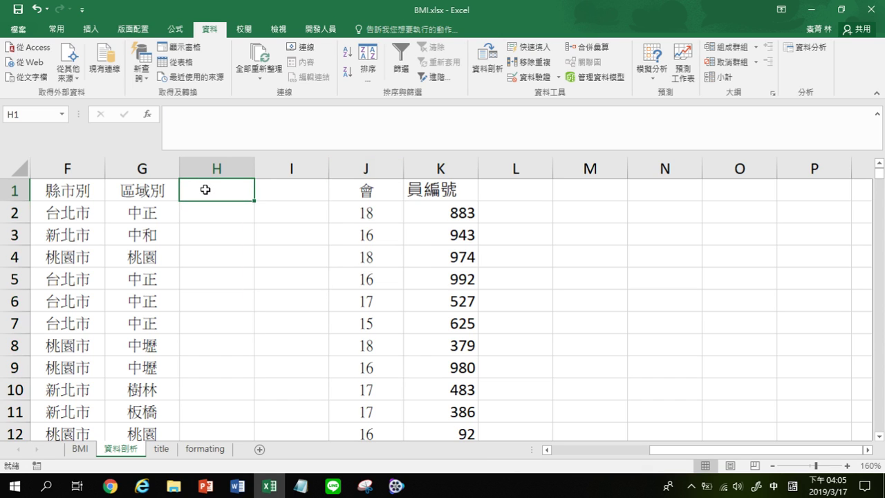
type("入會時ㄐㄧㄢ")
key("Return")
key("Return")
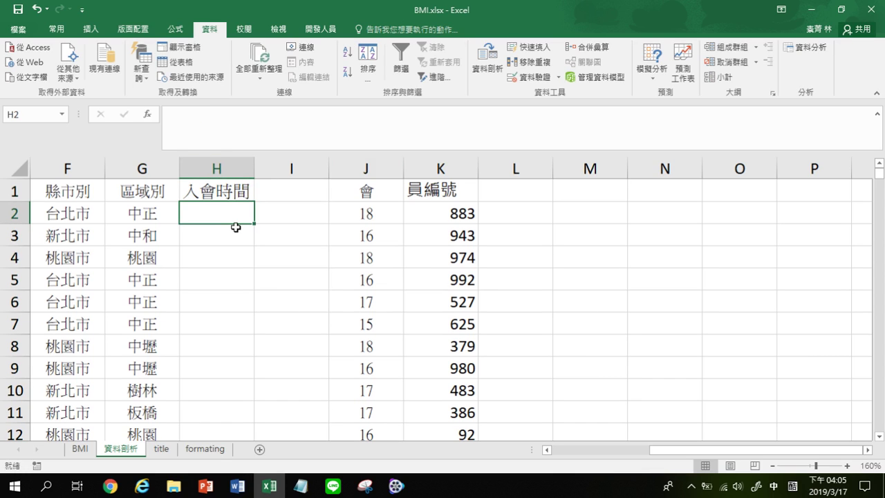
Enter the formula =20 & J2 in cell H2 to combine 20 with the two-digit year from column J.
left_click(177, 113)
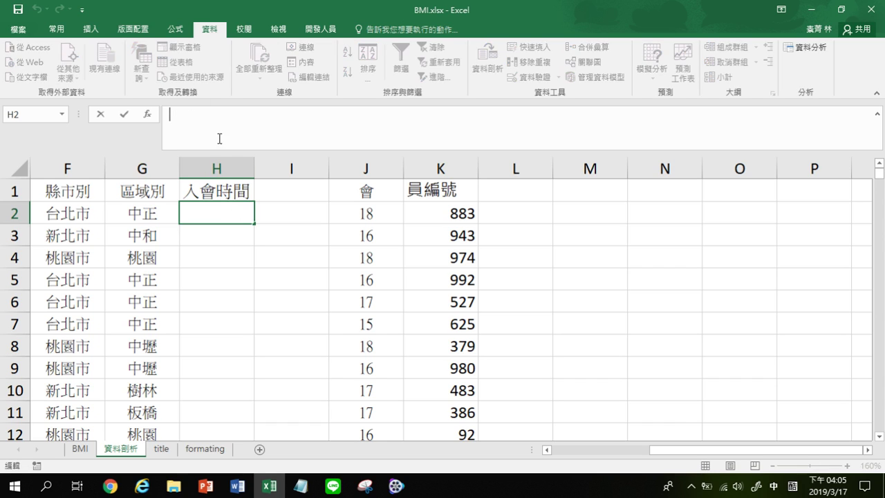
type("=20")
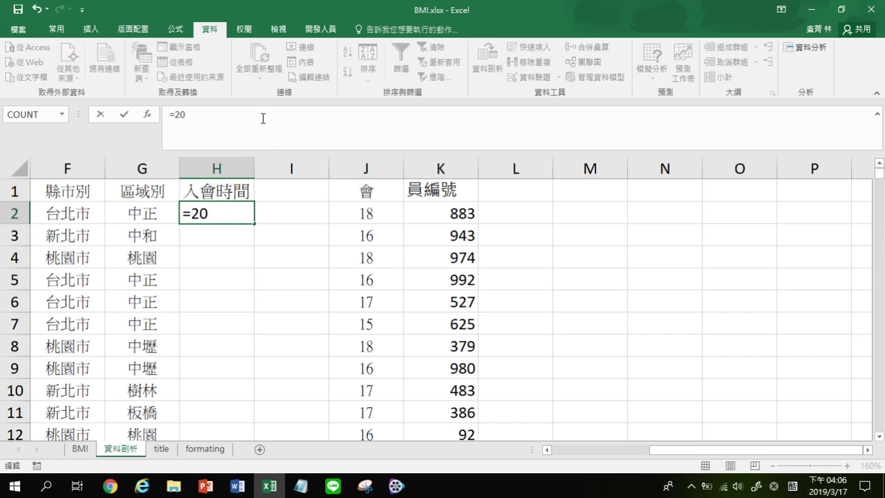
type("&")
left_click(352, 216)
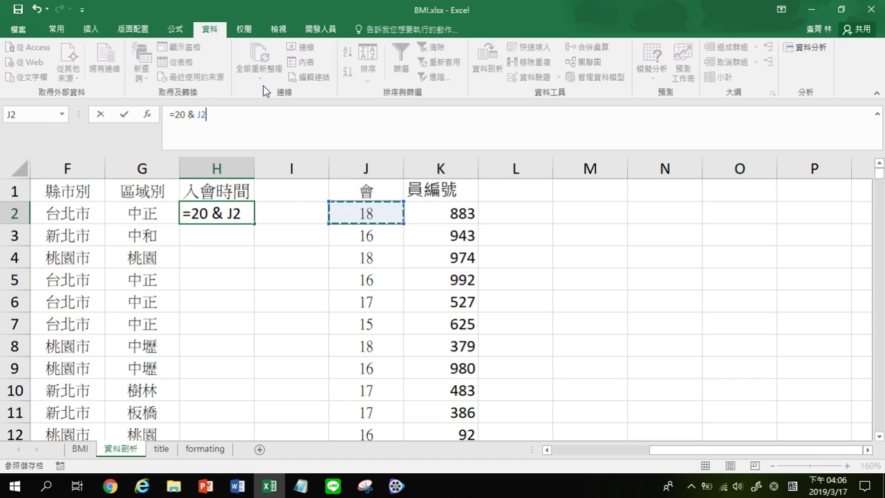
key("Return")
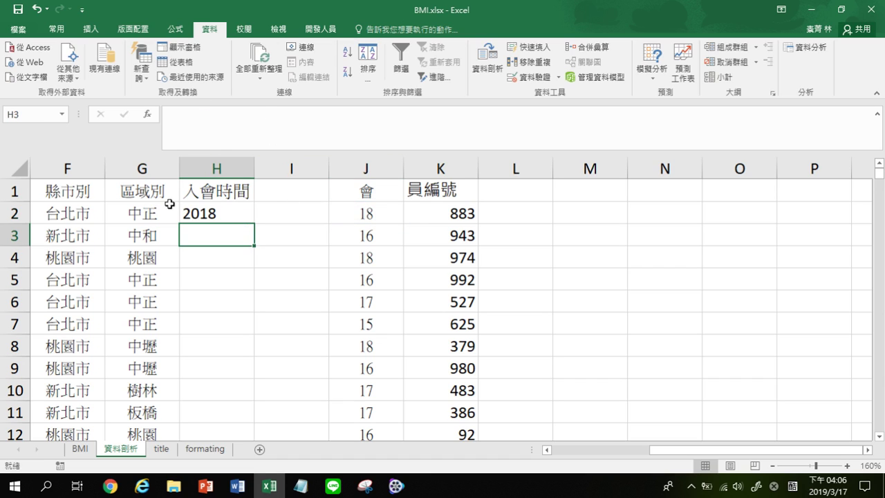
left_click(238, 214)
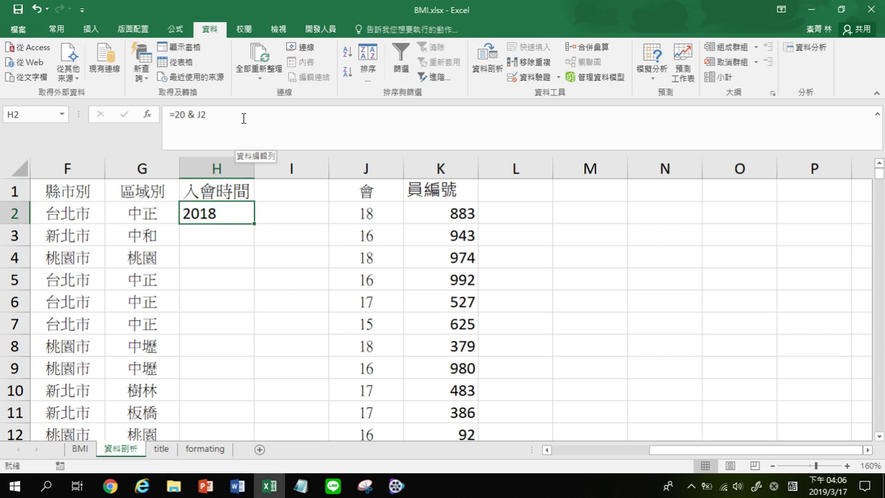
Fill the H2 formula down the whole 入會時間 column and check its last row before returning to H2.
left_click(56, 29)
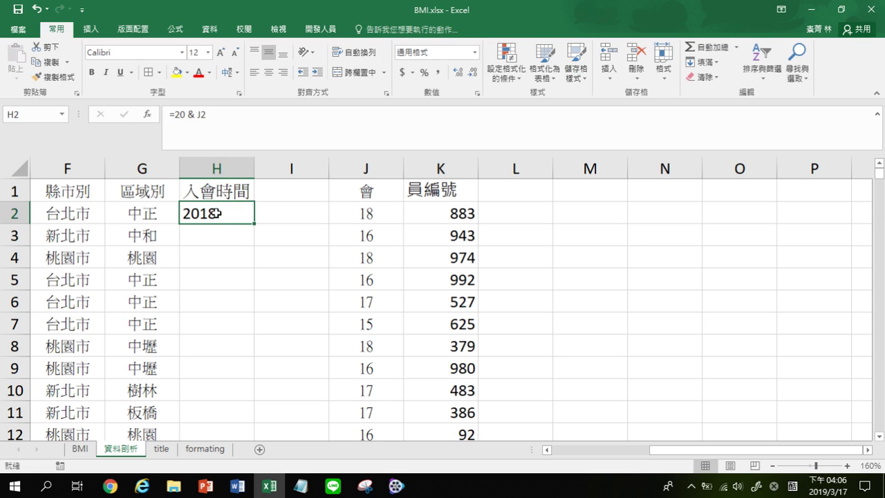
scroll(782, 220, "up", 2, "ctrl")
scroll(554, 270, "up", 1)
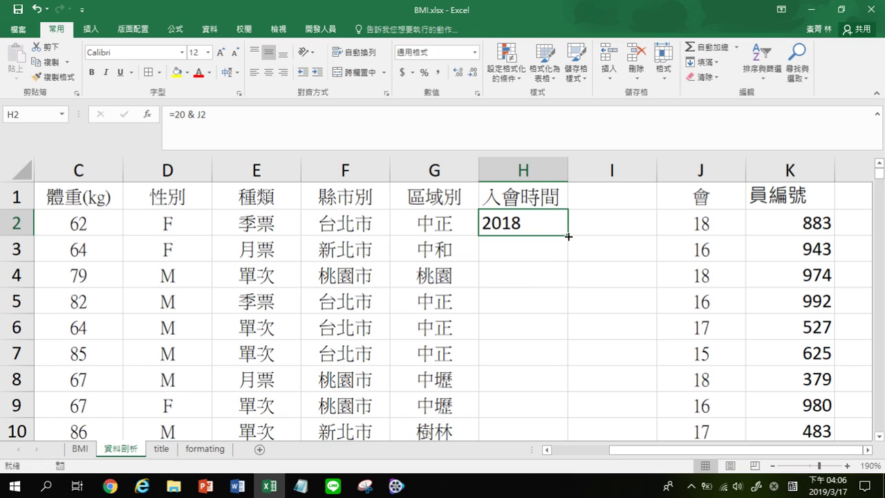
double_click(568, 237)
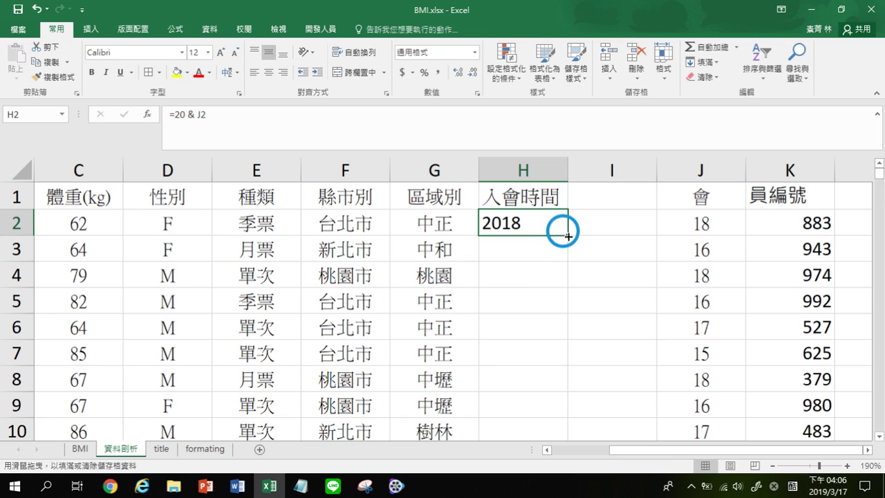
left_click(523, 223)
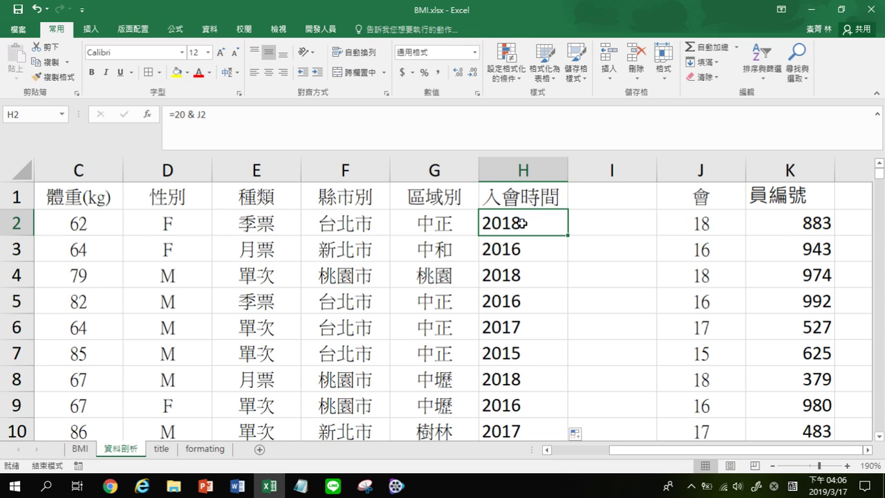
key("ctrl+Down")
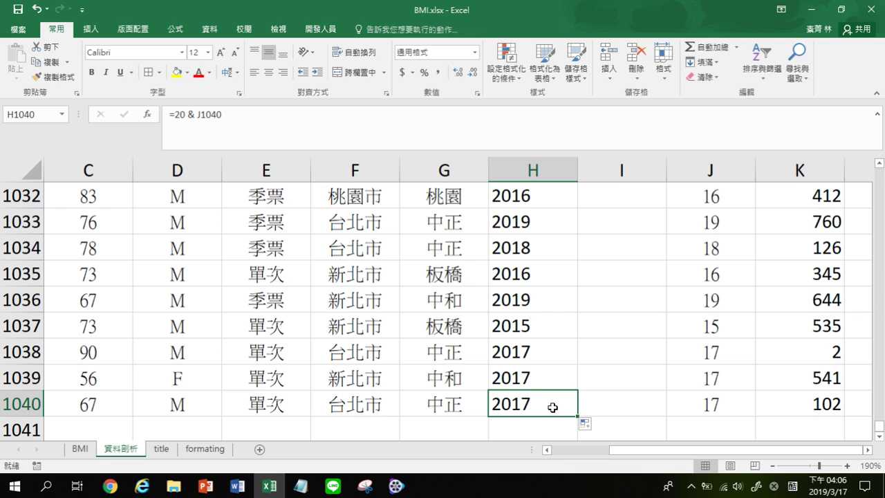
key("End")
key("Up")
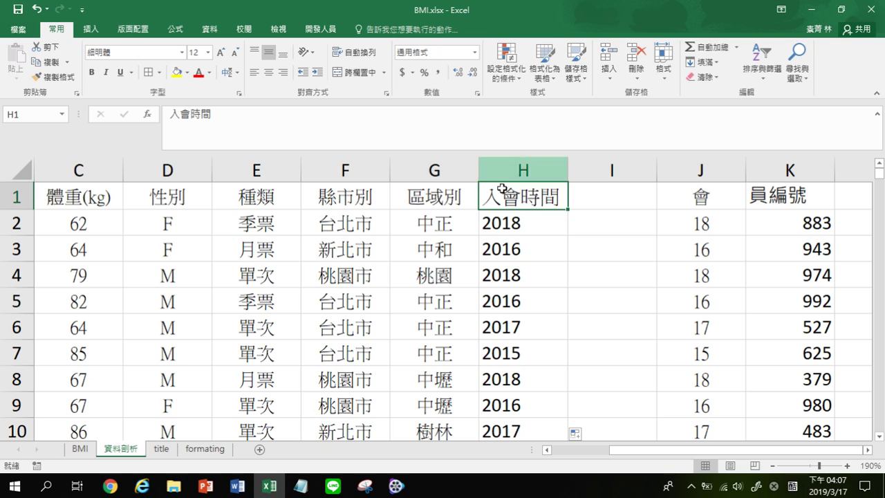
left_click(519, 225)
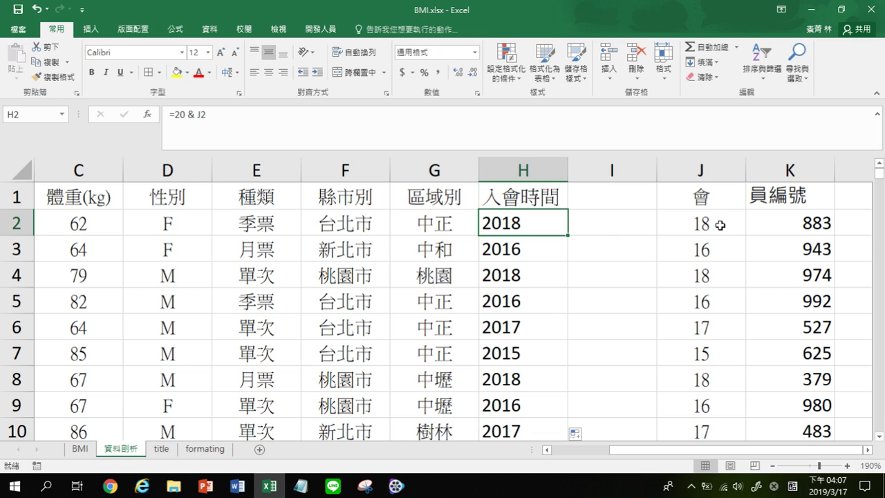
Switch to the PowerPoint presentation, read the 範例 1-5 Paste Special exercise as a slide show, and return to the BMI.xlsx workbook in Excel.
left_click(772, 465)
left_click(772, 465)
left_click(772, 466)
left_click(772, 465)
left_click(772, 466)
left_click(773, 466)
left_click(205, 486)
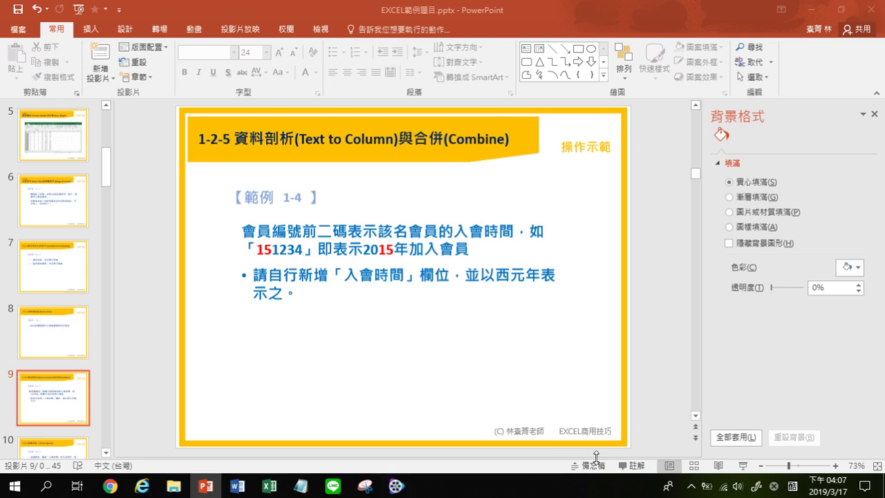
left_click(743, 466)
left_click(530, 257)
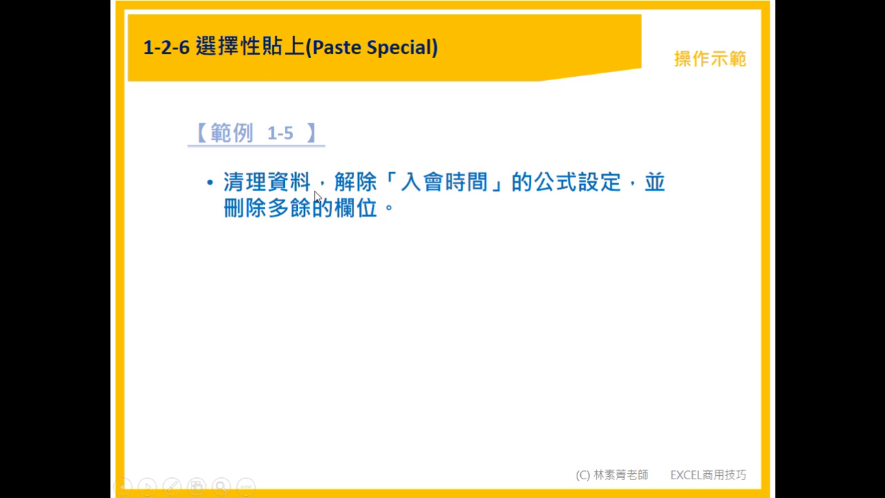
key("Escape")
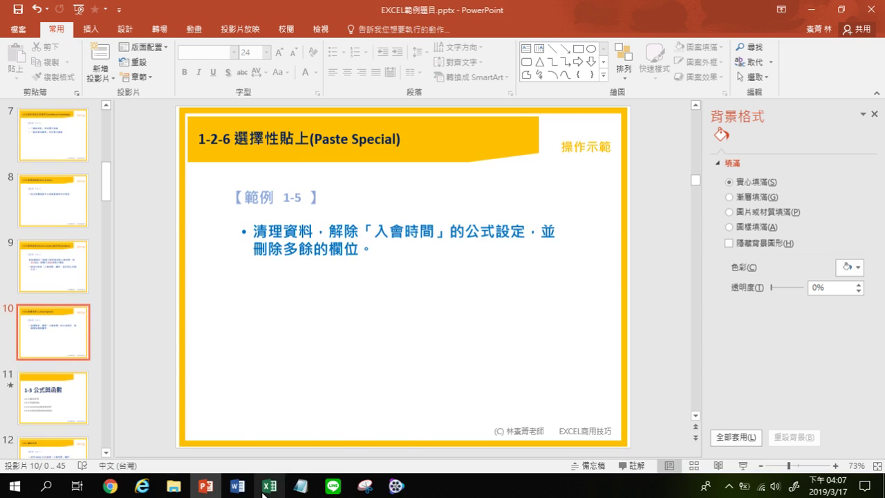
key("alt+Tab")
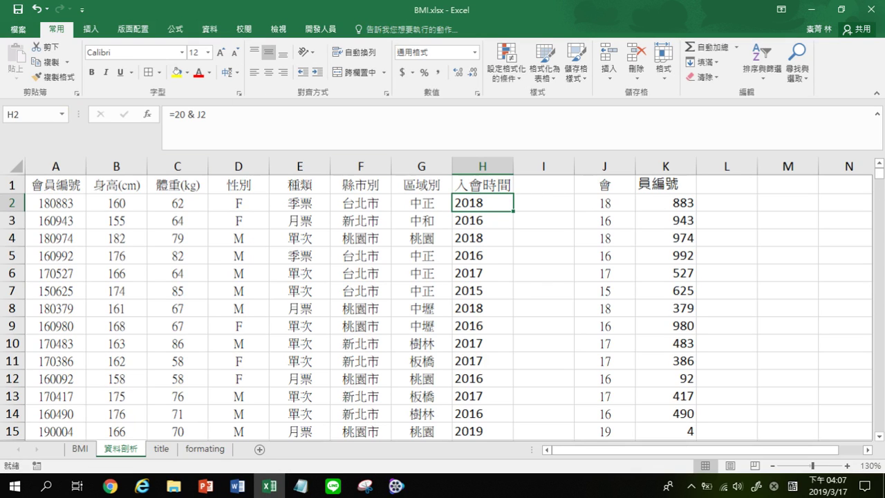
Try deleting columns J to L, inspect the formula in H2, and undo the deletion.
left_click_drag(597, 166, 723, 184)
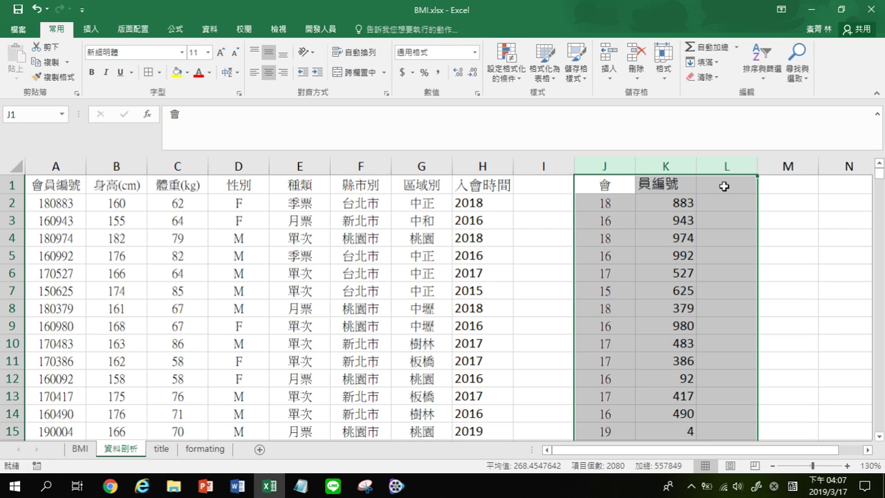
right_click(622, 184)
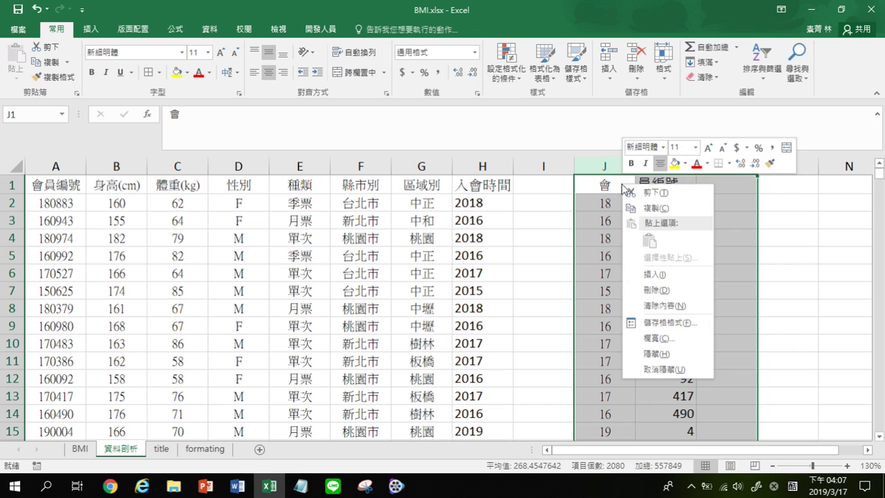
left_click(663, 290)
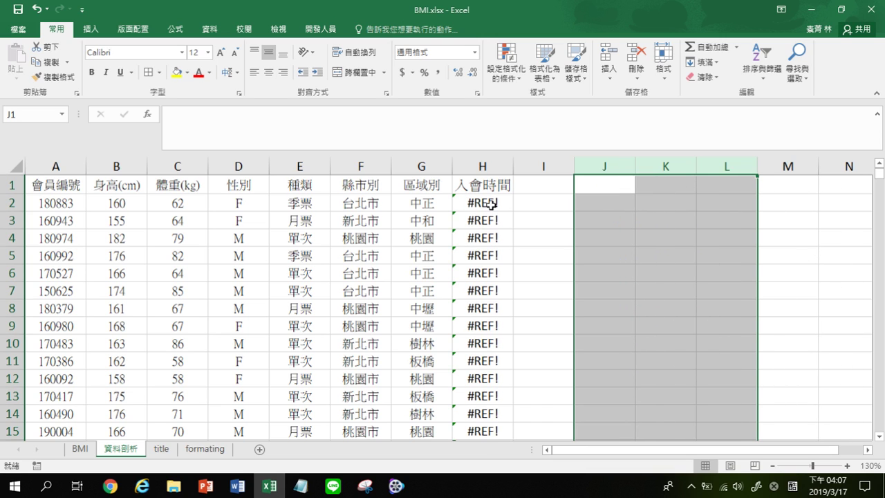
left_click(491, 205)
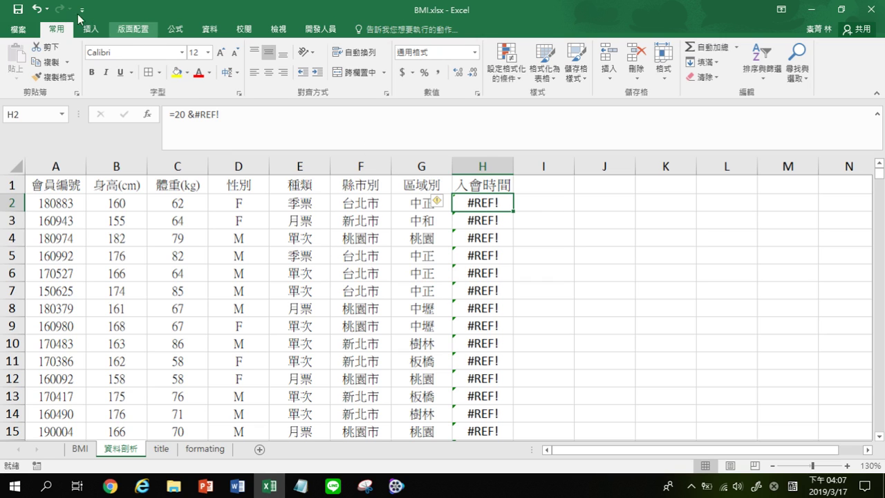
left_click(34, 9)
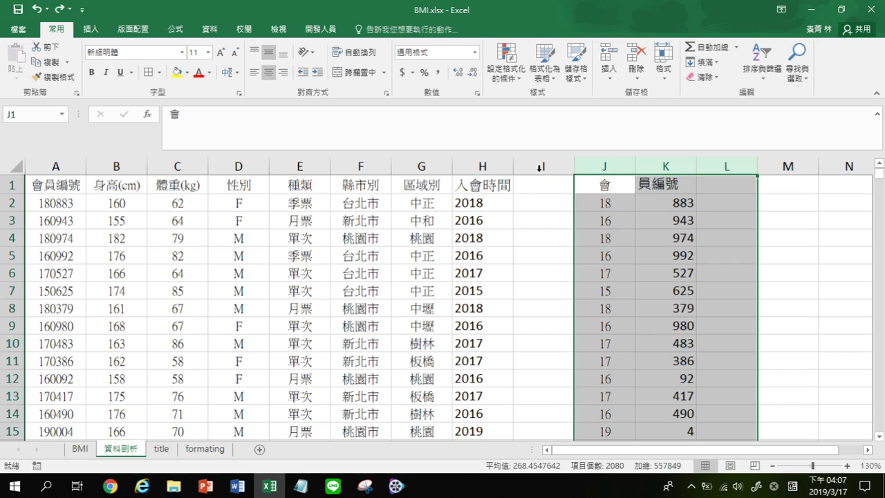
Replace the formulas in column H with their values by copying the column and using Paste Special with 值 over itself.
left_click(484, 164)
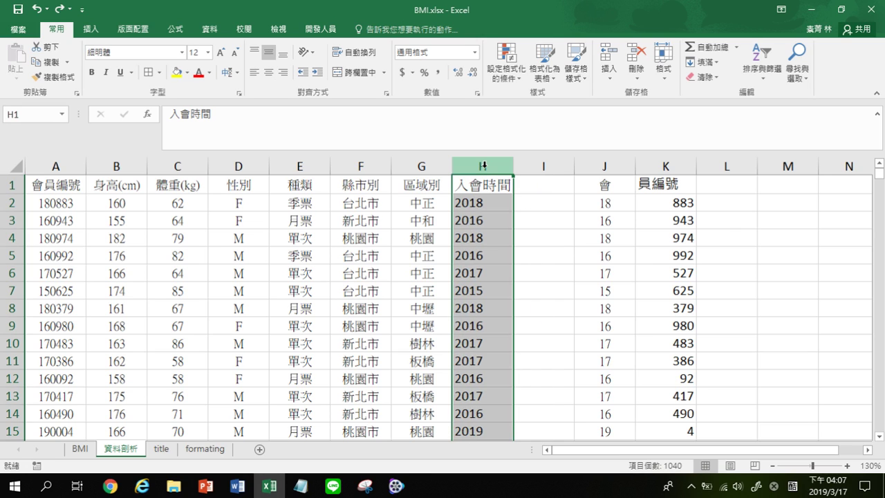
right_click(476, 161)
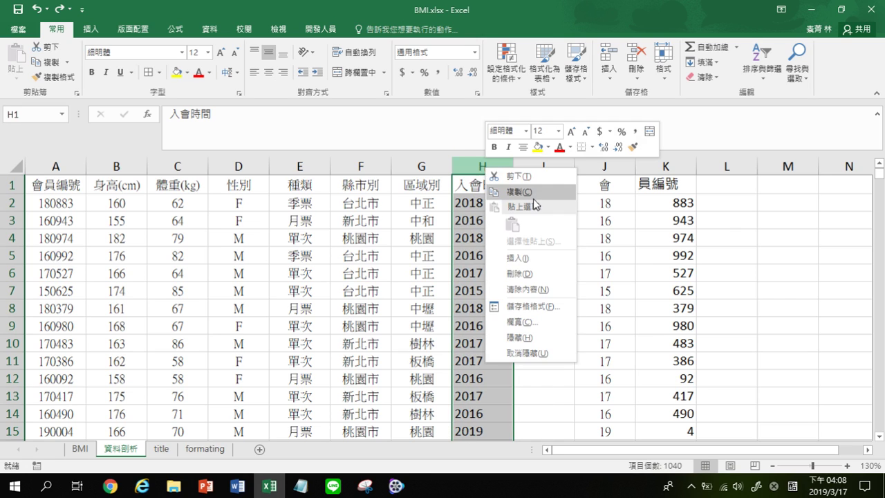
left_click(532, 192)
right_click(489, 199)
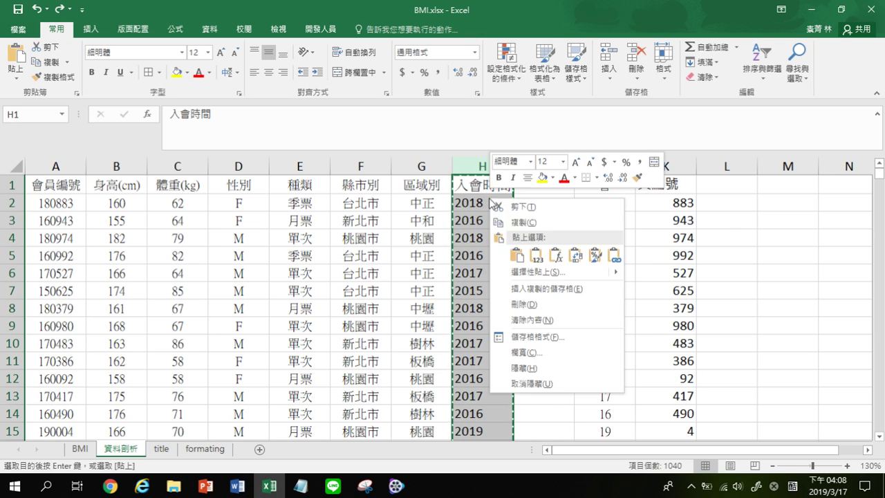
left_click(551, 273)
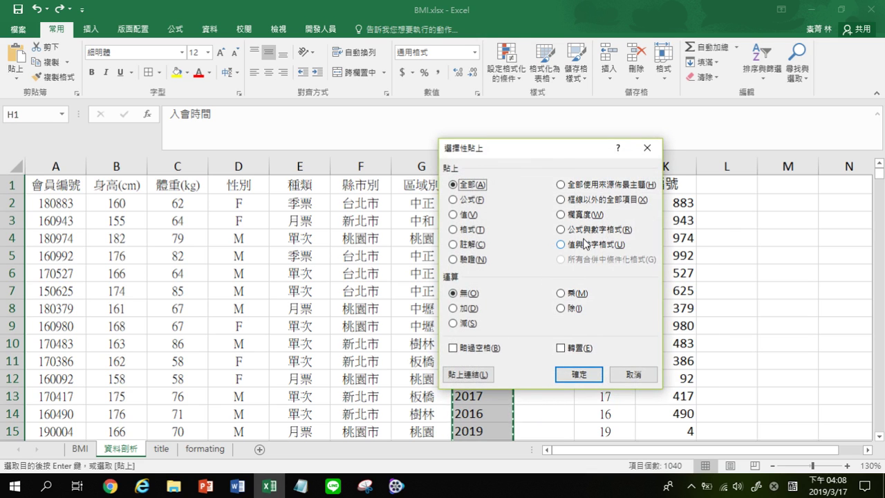
left_click_drag(543, 153, 225, 146)
left_click(148, 207)
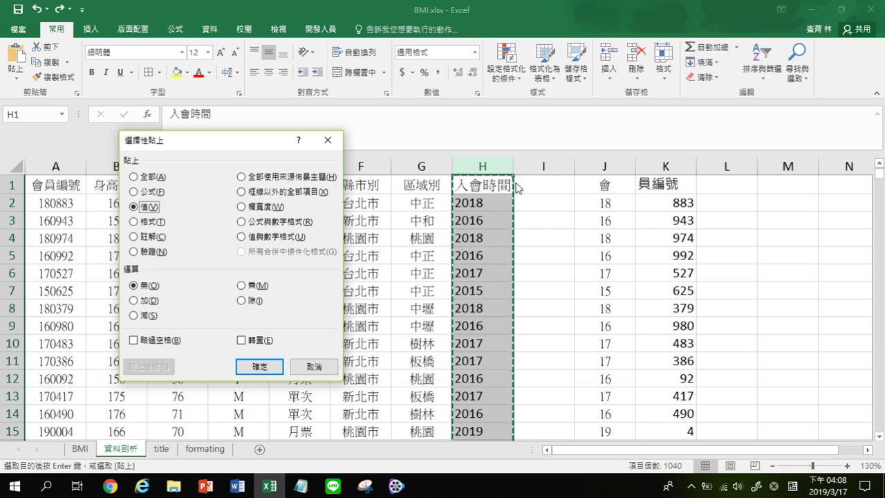
left_click(259, 367)
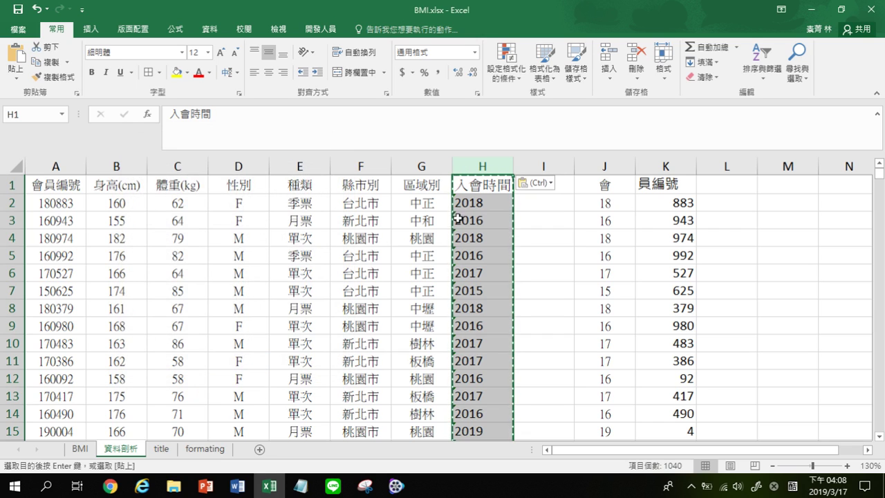
left_click(487, 207)
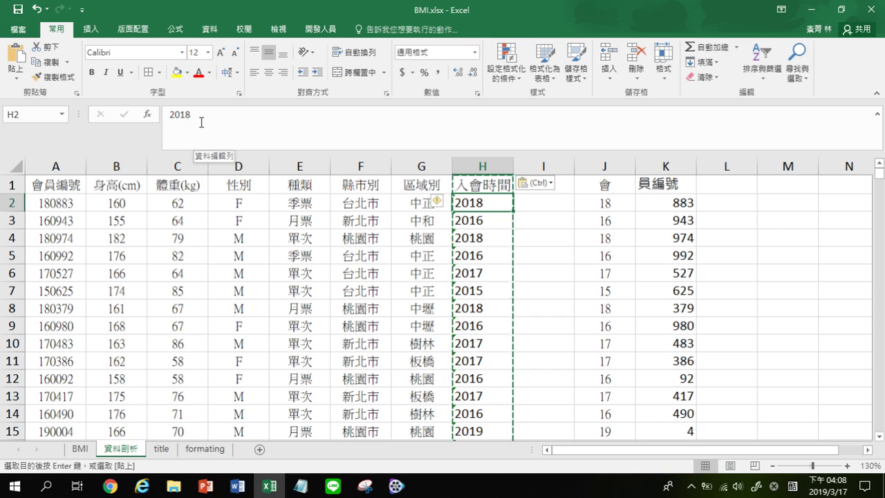
Centre the 入會時間 column horizontally and delete the surplus columns J to M.
left_click(492, 164)
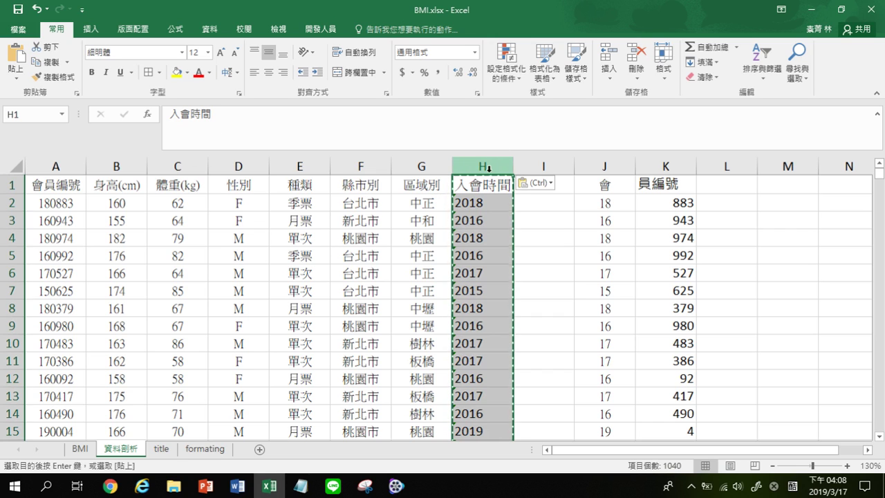
left_click(268, 72)
left_click_drag(601, 166, 788, 166)
right_click(679, 186)
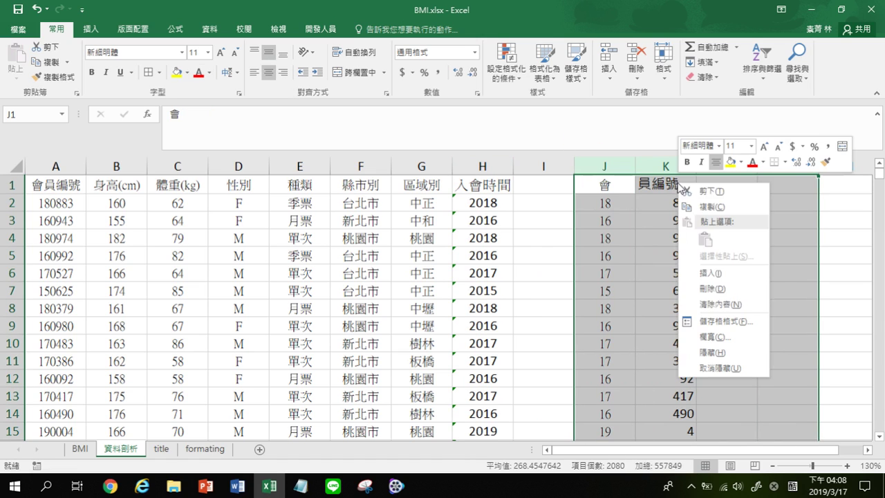
left_click(715, 288)
left_click(624, 260)
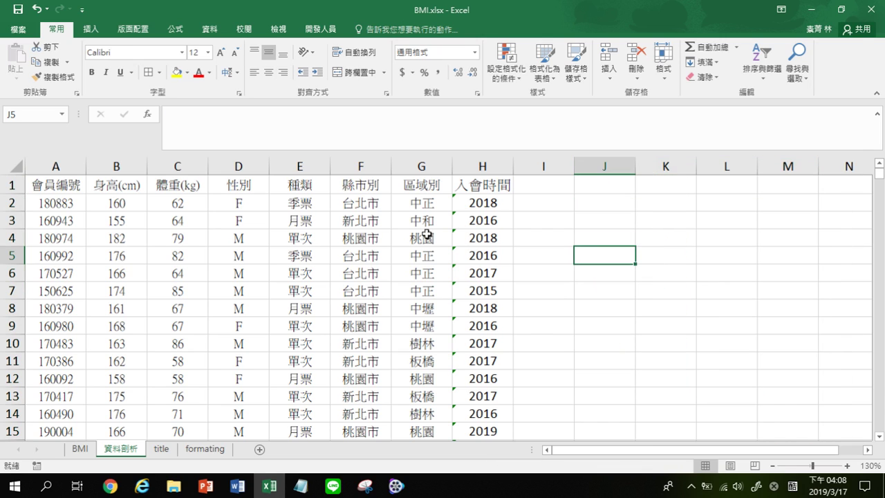
left_click(484, 202)
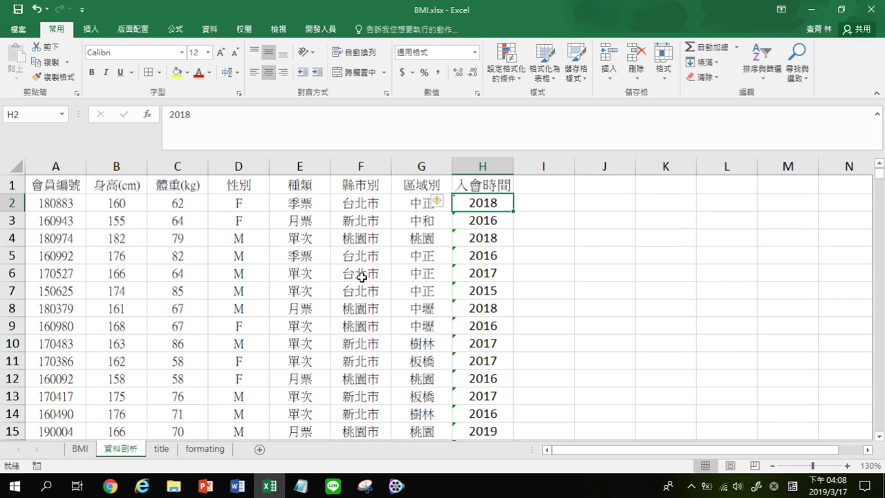
Switch to the PowerPoint presentation and start the slide show from slide 3, 1-2 整理資料.
left_click(205, 487)
scroll(74, 212, "up", 4)
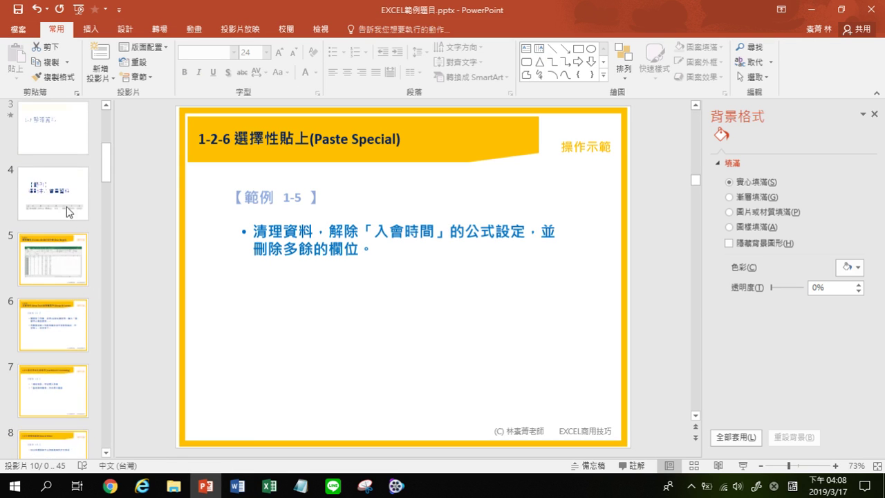
left_click(24, 155)
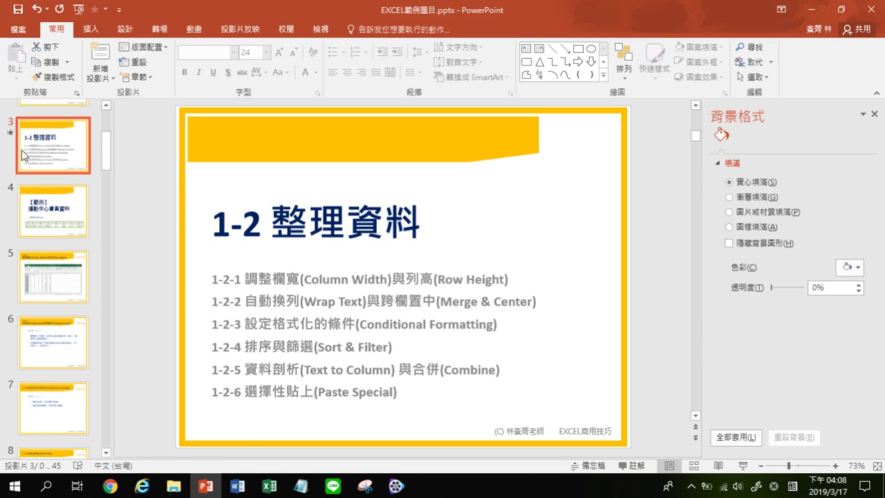
left_click(742, 465)
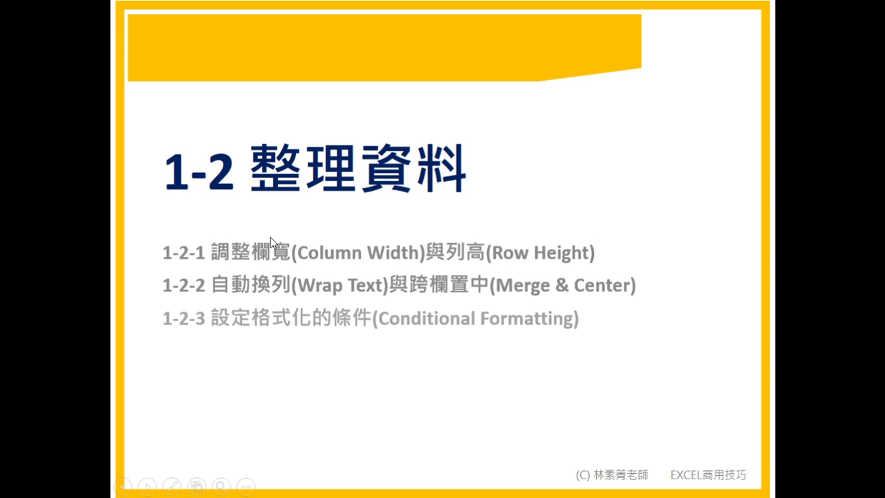